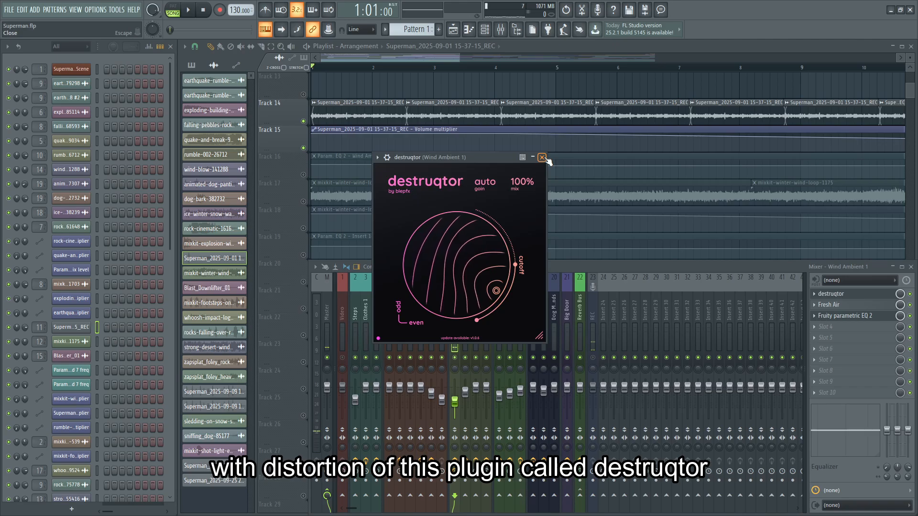
Inspect the Fresh Air and Fruity parametric EQ 2 settings on the Wind Ambient 1 mixer track
click(542, 158)
click(831, 305)
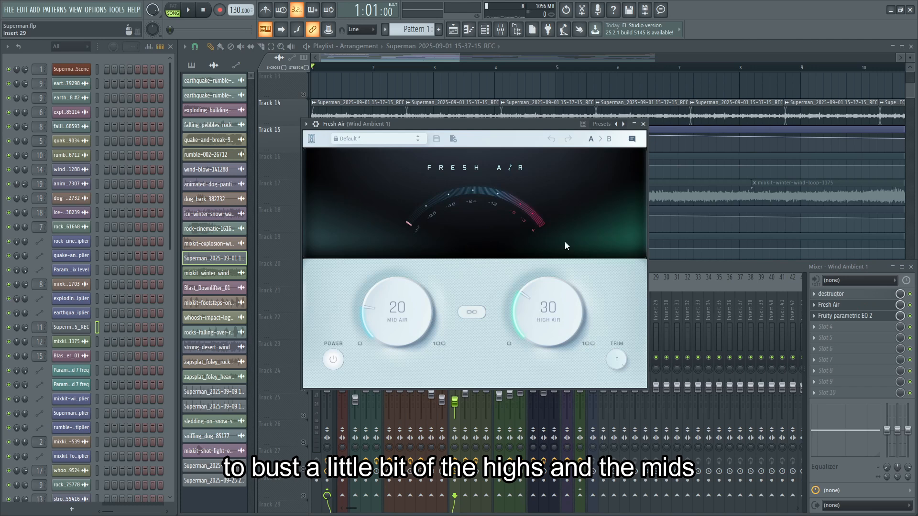
click(643, 124)
click(845, 317)
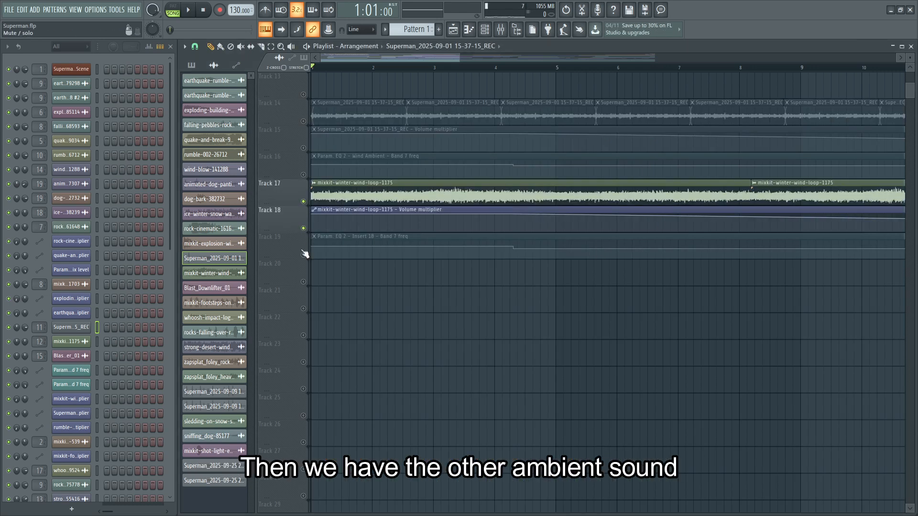
Unmute the EQ automation on Tracks 16 and 19, audition the winter wind loop, and inspect the Wind Ambient 2 equalizer
click(304, 254)
scroll(318, 235, up, 1)
click(303, 202)
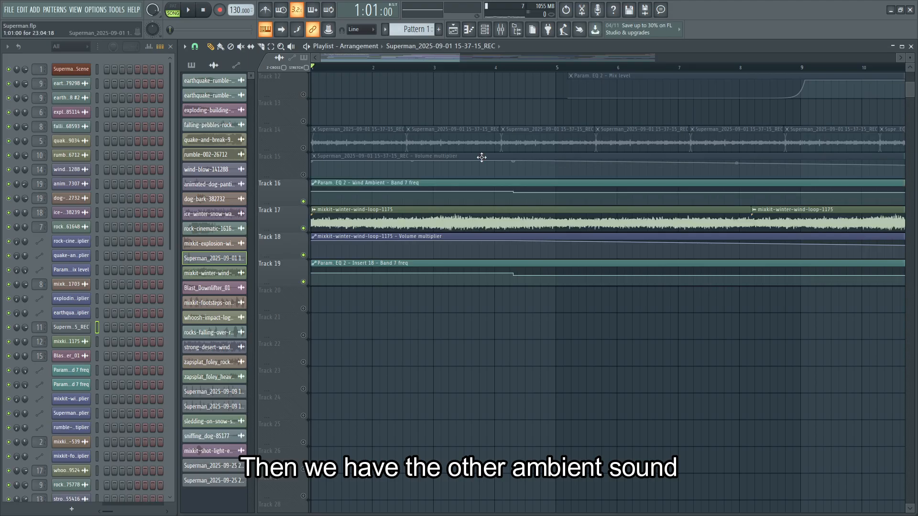
key(space)
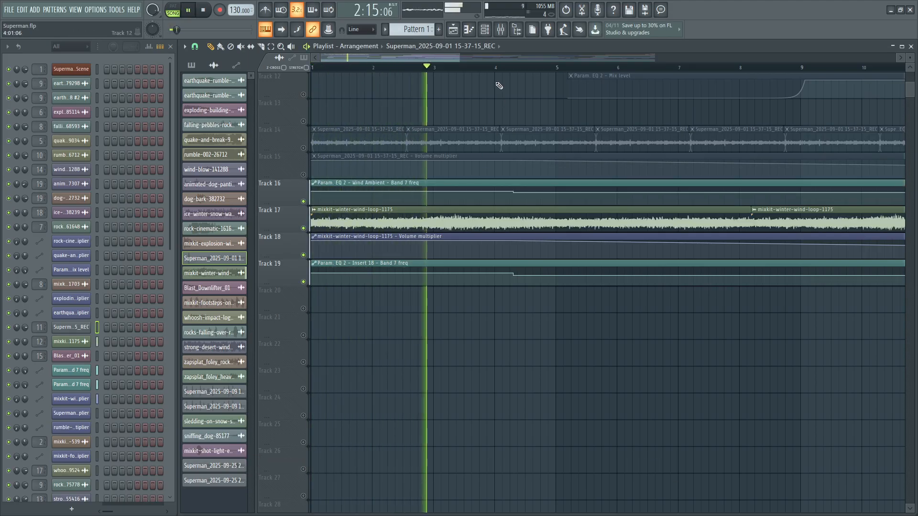
key(space)
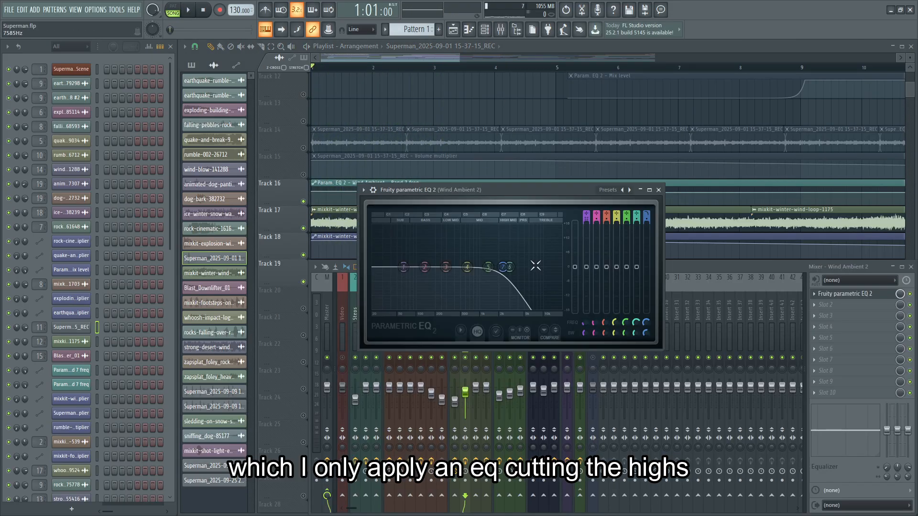
key(space)
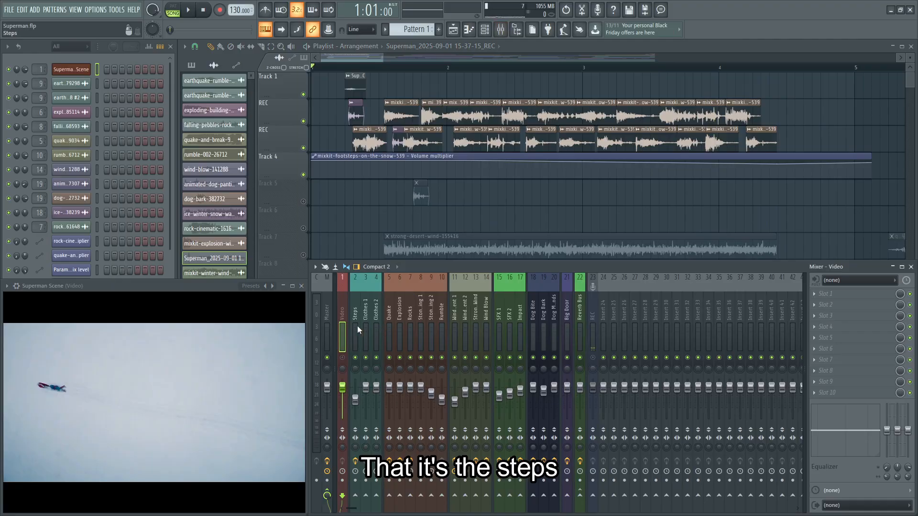
Inspect the Fruity parametric EQ 2 on the Steps mixer track while playing the snow footsteps
click(853, 296)
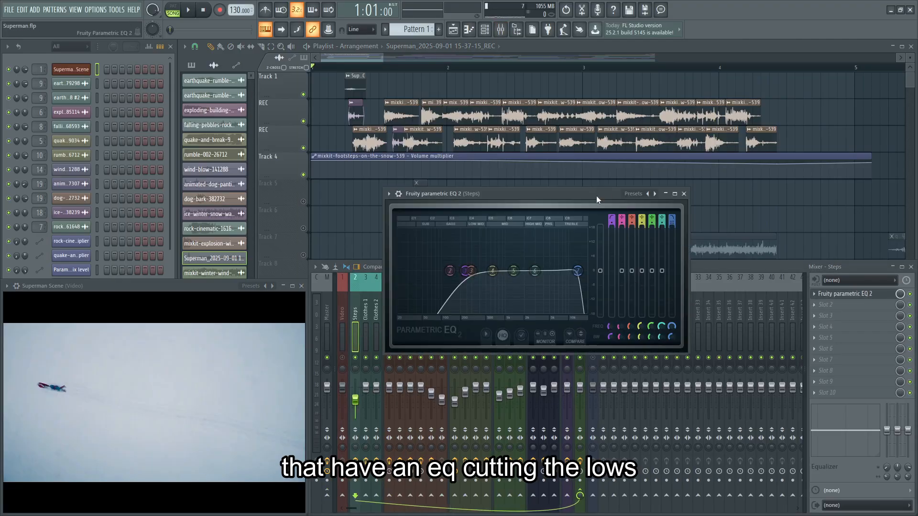
key(space)
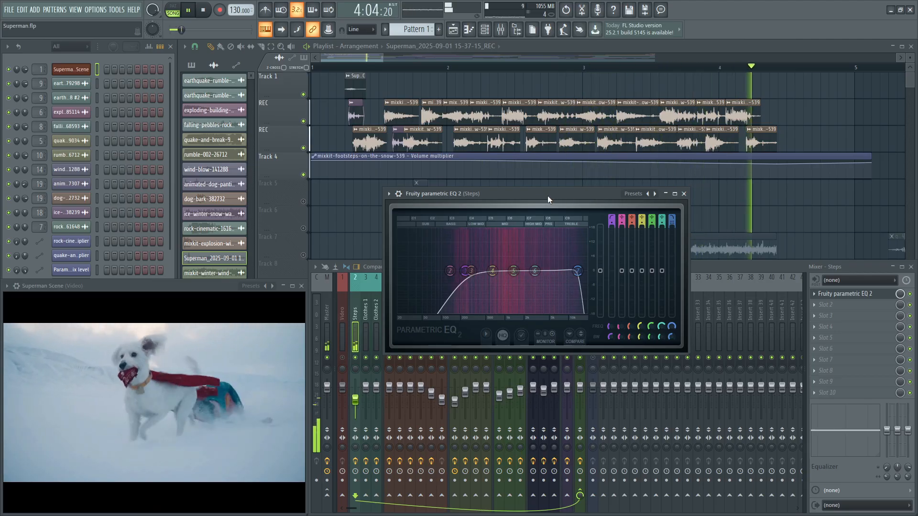
key(space)
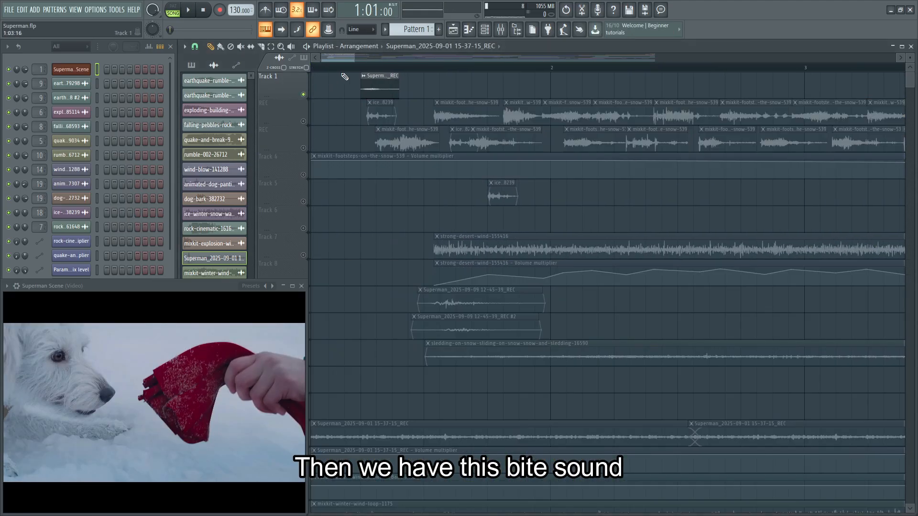
Audition the bite sound clips on Track 1 and the REC track below it, starting playback at 1:04:10
click(352, 68)
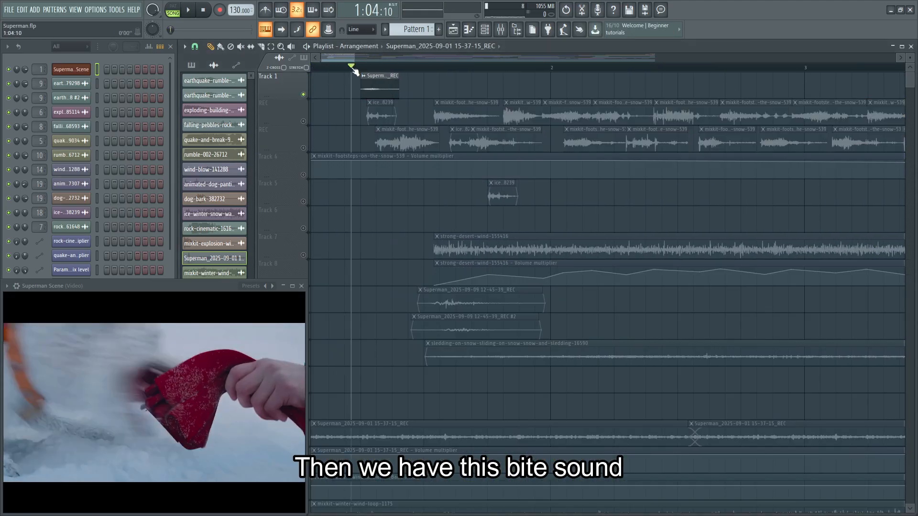
key(space)
key(space)
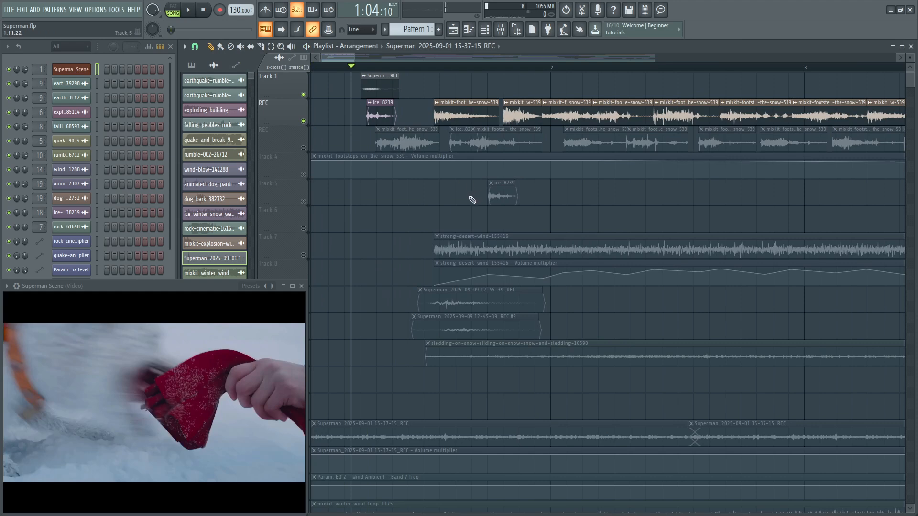
key(space)
Step through the mixer tracks from Clothes 1 to the Reverb Bus and open its ValhallaRoom reverb
click(501, 29)
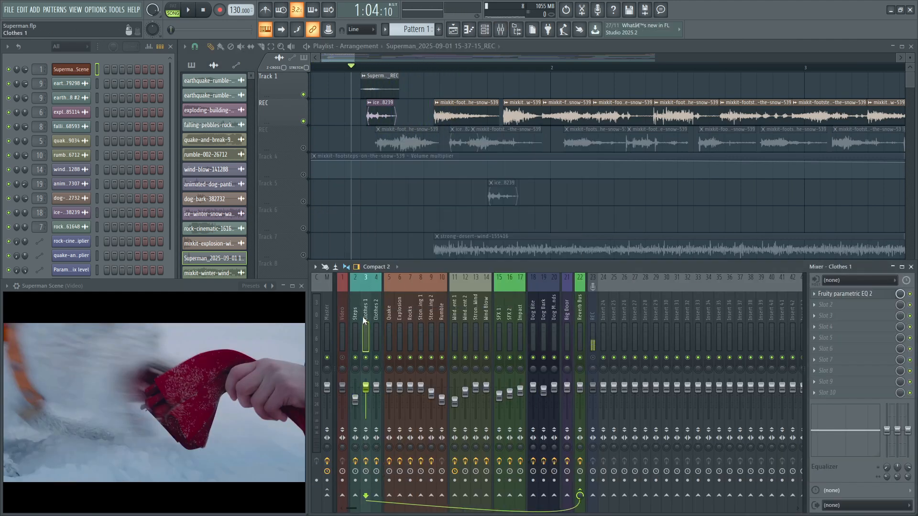
key(Right)
key(Right)
key(Right)
key(Right)
key(Right)
key(Right)
key(Right)
key(Right)
key(Right)
key(Right)
key(Right)
key(Right)
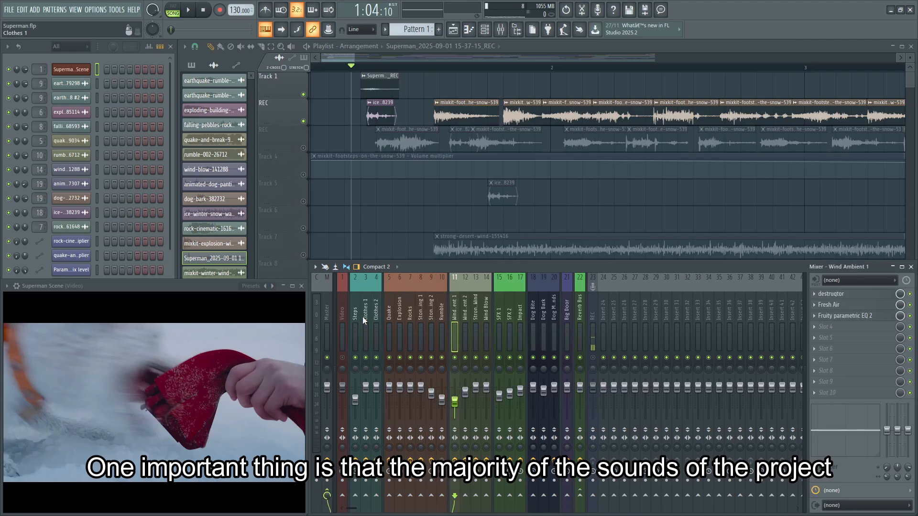
key(Right)
key(Right)
key(Right)
key(Right)
key(Right)
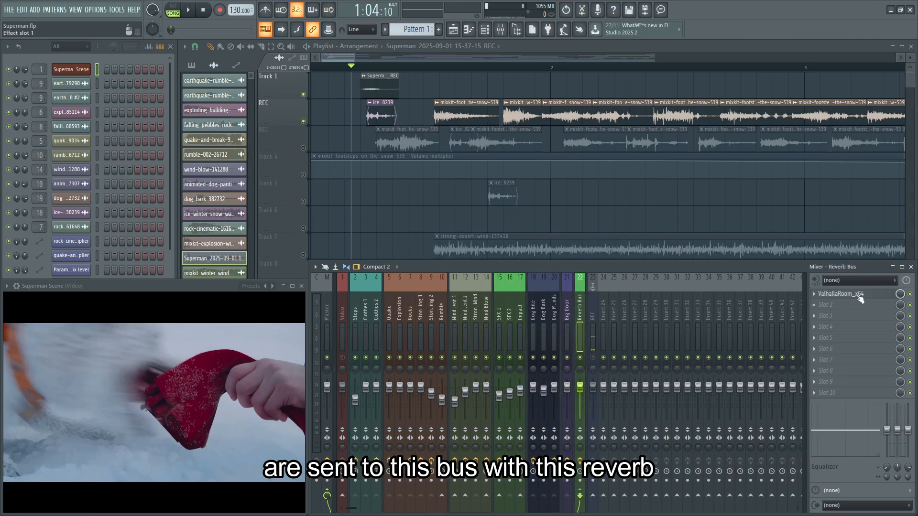
click(856, 294)
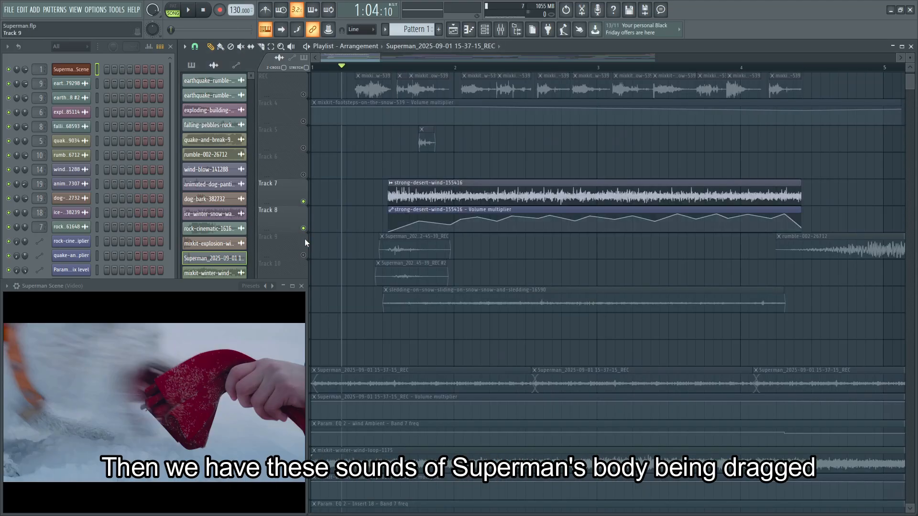
Unmute Tracks 9 to 11 alongside the strong desert wind tracks and audition the body-dragging sounds together
scroll(304, 234, down, 2)
click(303, 228)
click(303, 255)
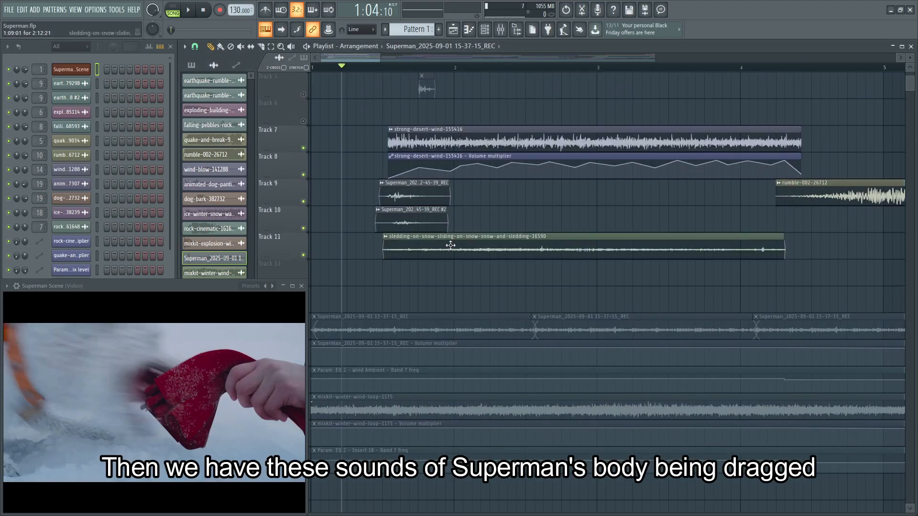
key(space)
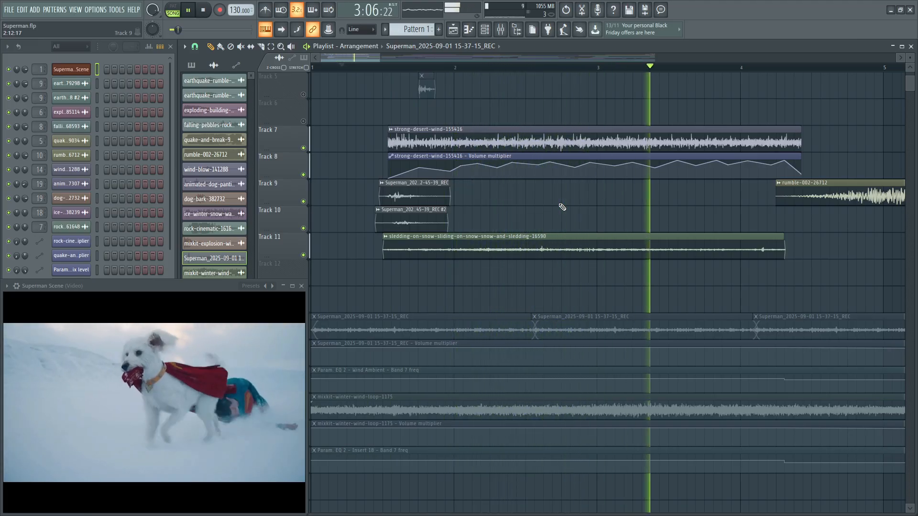
key(space)
Solo the strong desert wind clip on Track 7 with its volume automation on Track 8 and play them from the clip's start
right_click(303, 148)
click(304, 174)
click(385, 67)
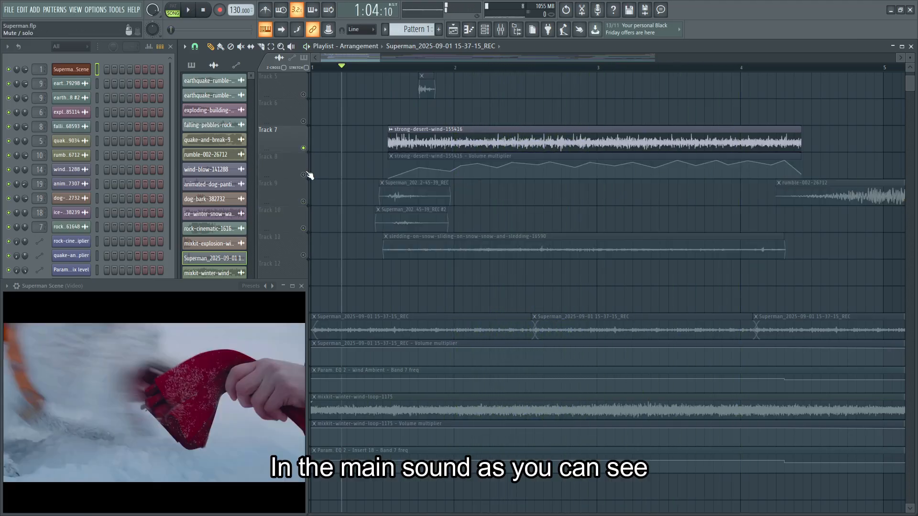
key(space)
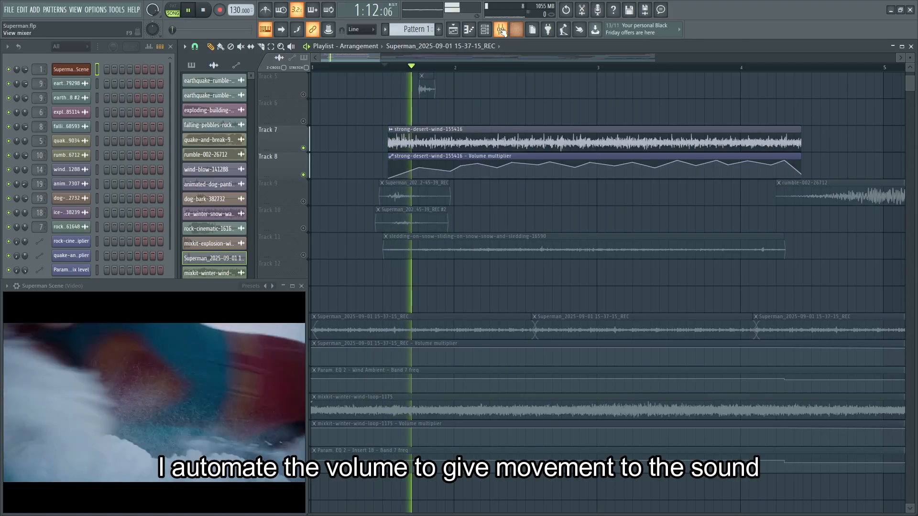
Inspect the Fruity parametric EQ 2 on the Strong Wind mixer track while the desert wind clip plays
key(F9)
click(476, 311)
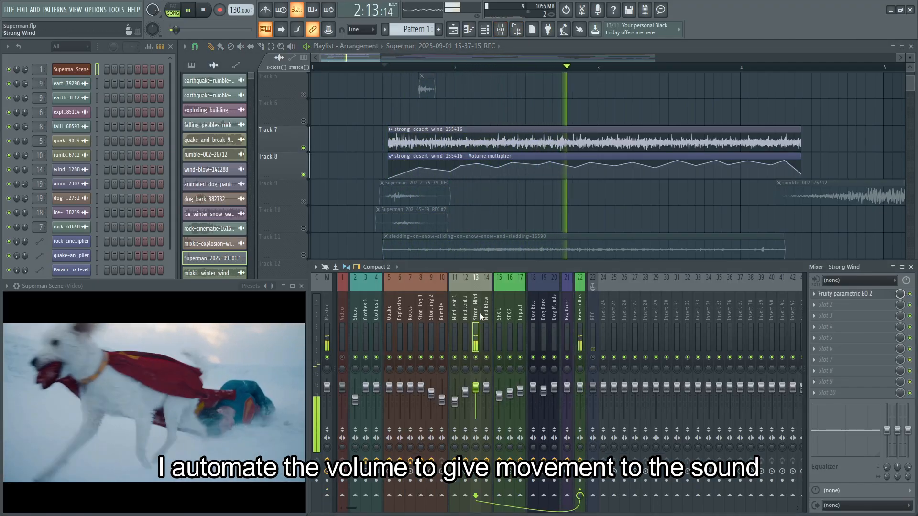
click(844, 293)
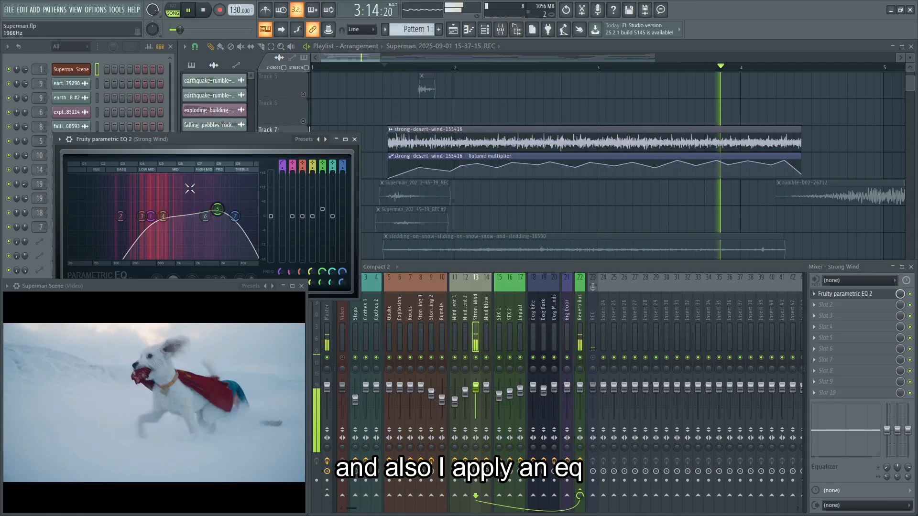
drag(233, 142, 554, 189)
key(space)
key(space)
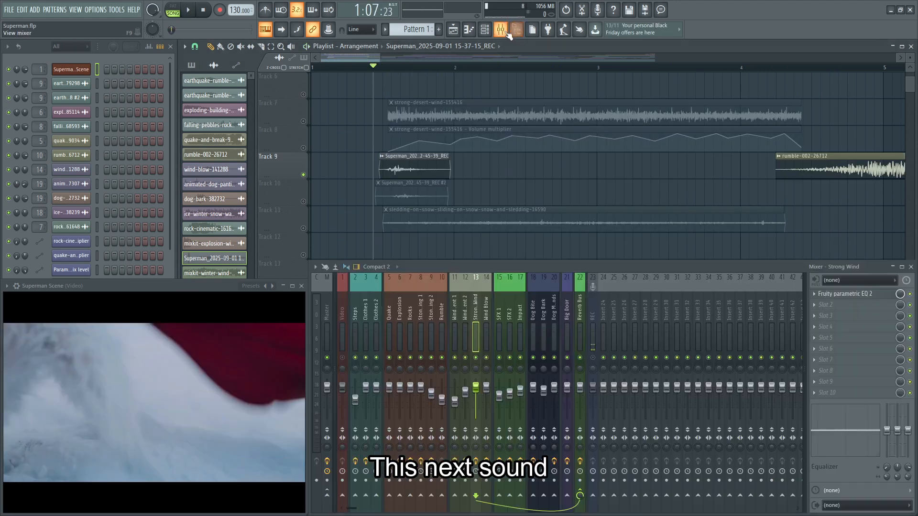
Audition the soloed recording on Track 9 from 1:07:23 and inspect the Clothes 1 equalizer
key(space)
key(space)
click(367, 329)
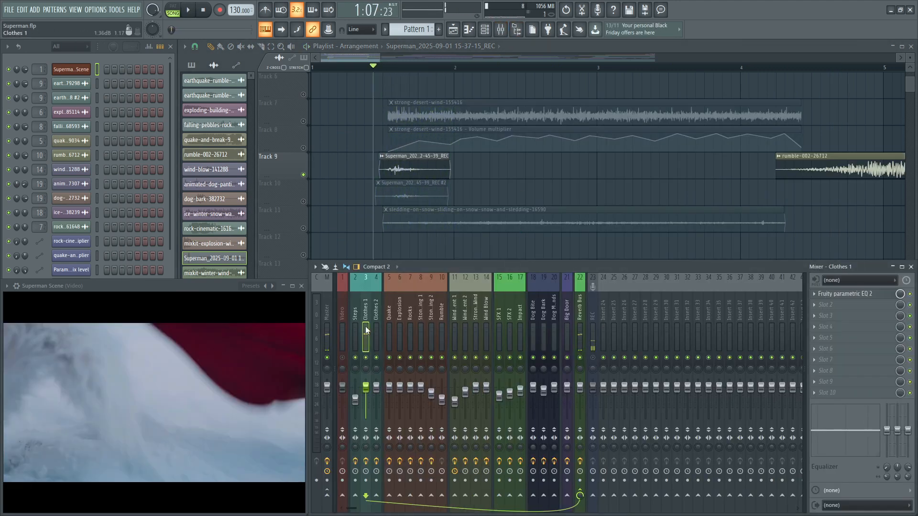
click(847, 297)
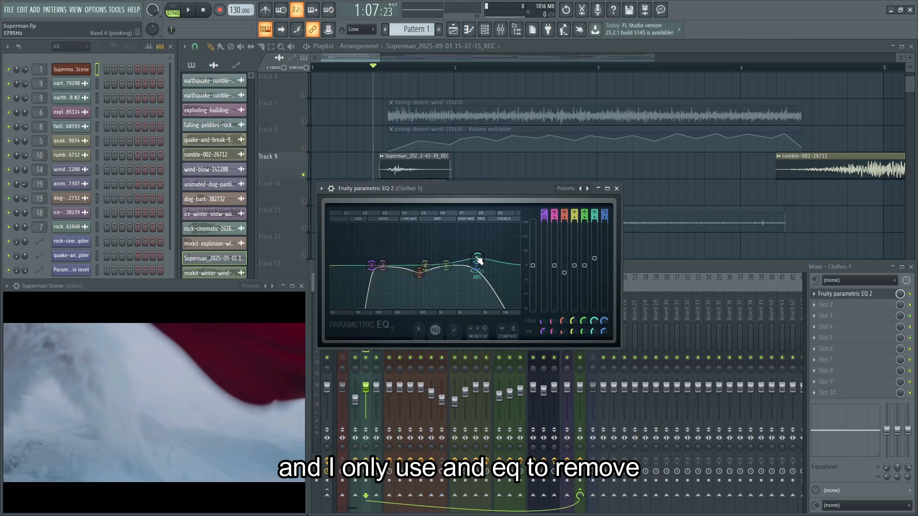
key(space)
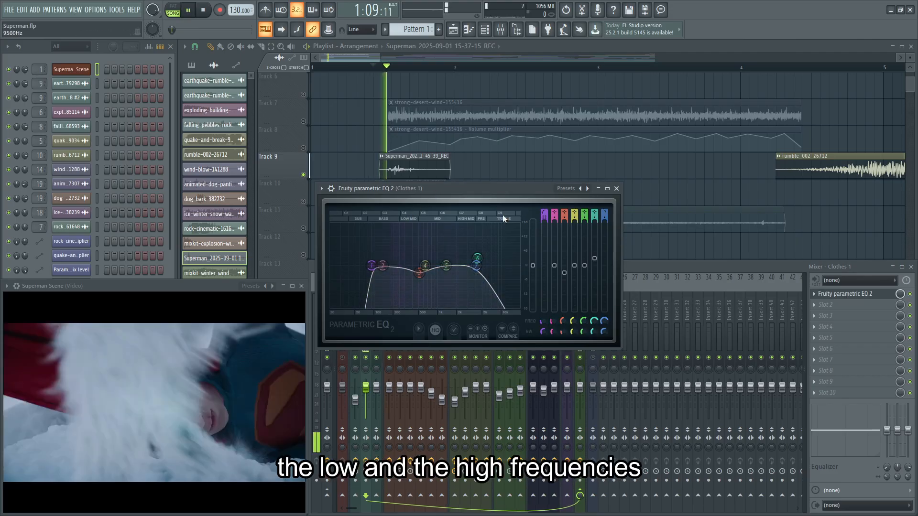
key(space)
click(617, 188)
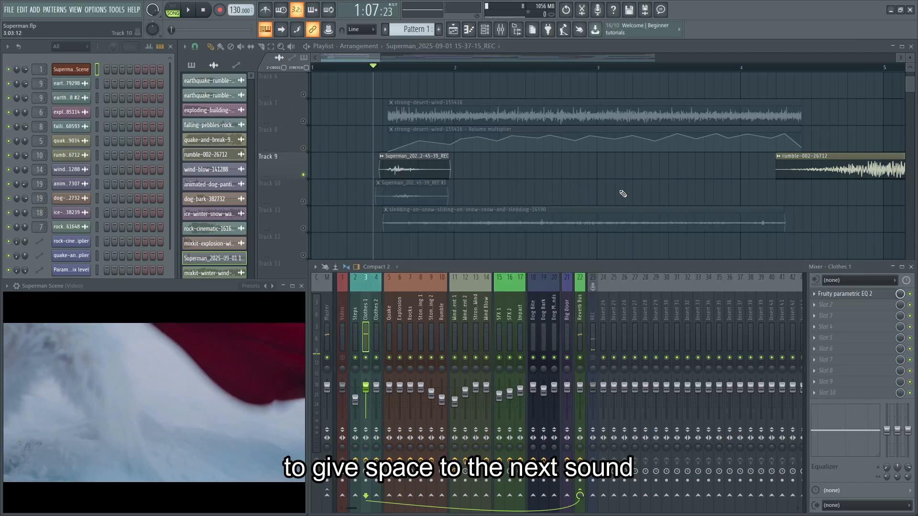
Solo Track 10, audition its recorded clothes clip, and open the Fresh Air effect on the Clothes 2 mixer track
click(310, 202)
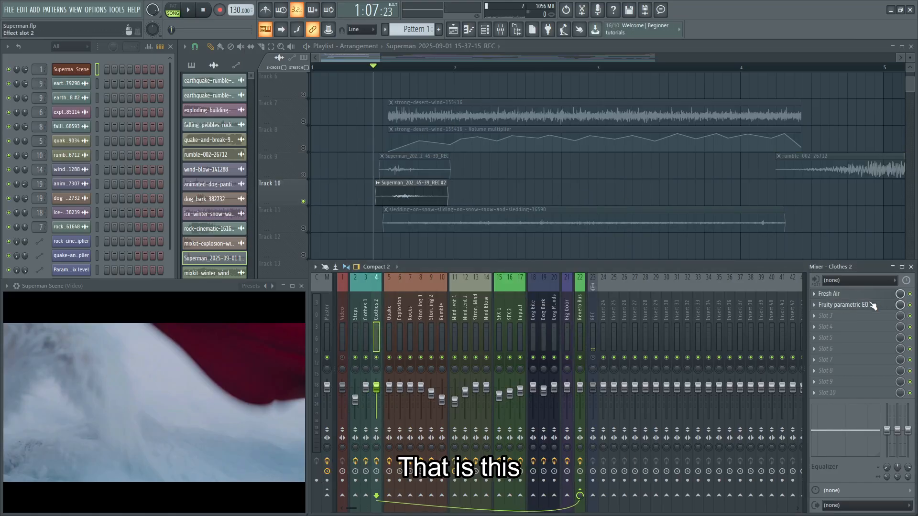
key(space)
key(space)
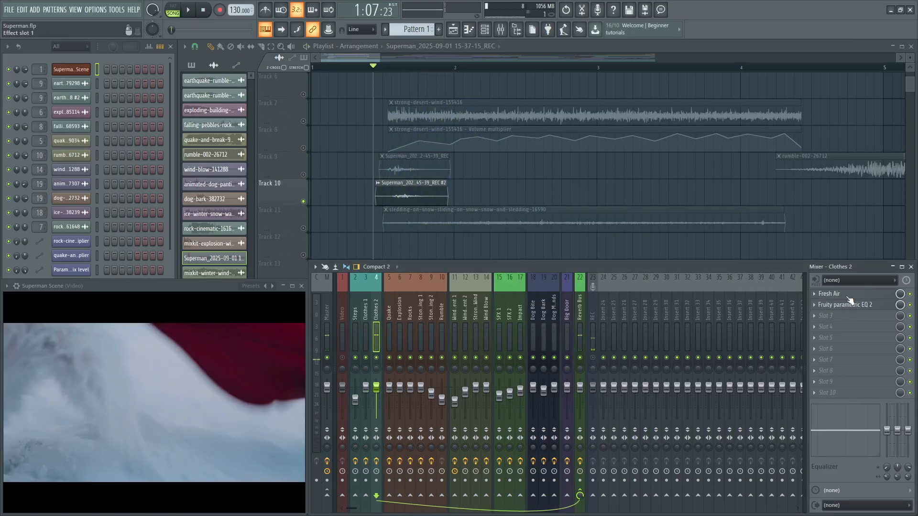
click(848, 296)
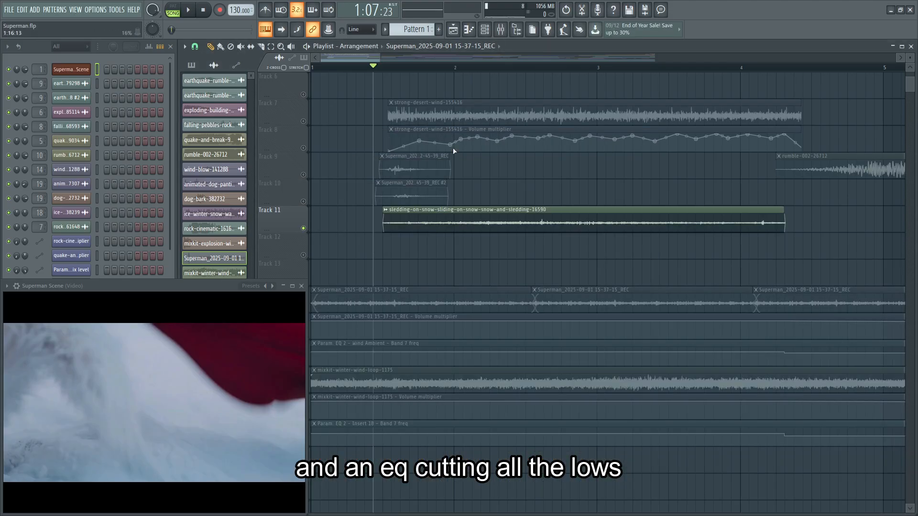
Audition the soloed sledding-on-snow clip on Track 11 and inspect the equalizer on the Clothes 1 mixer track
key(space)
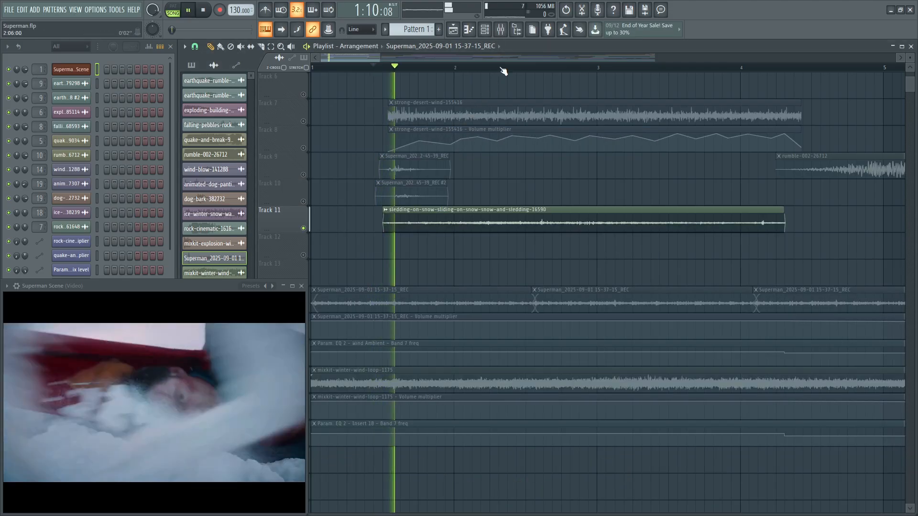
click(502, 32)
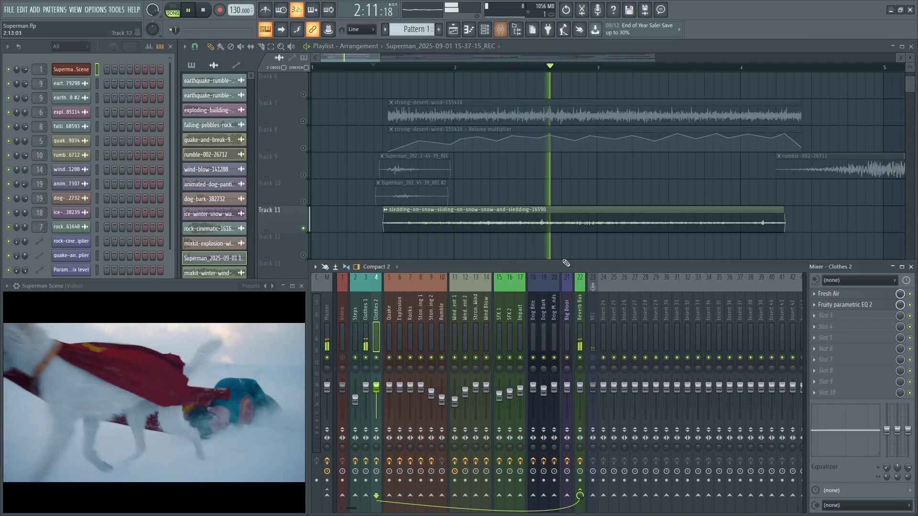
key(space)
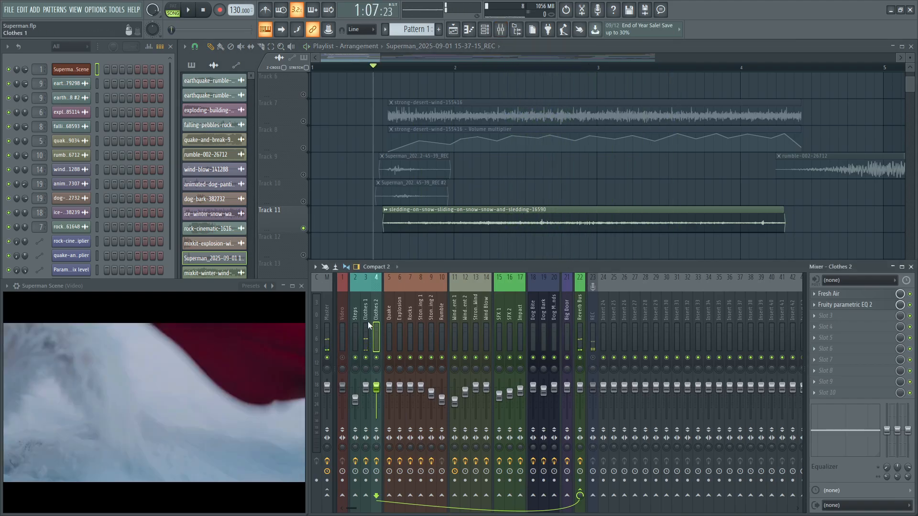
click(854, 295)
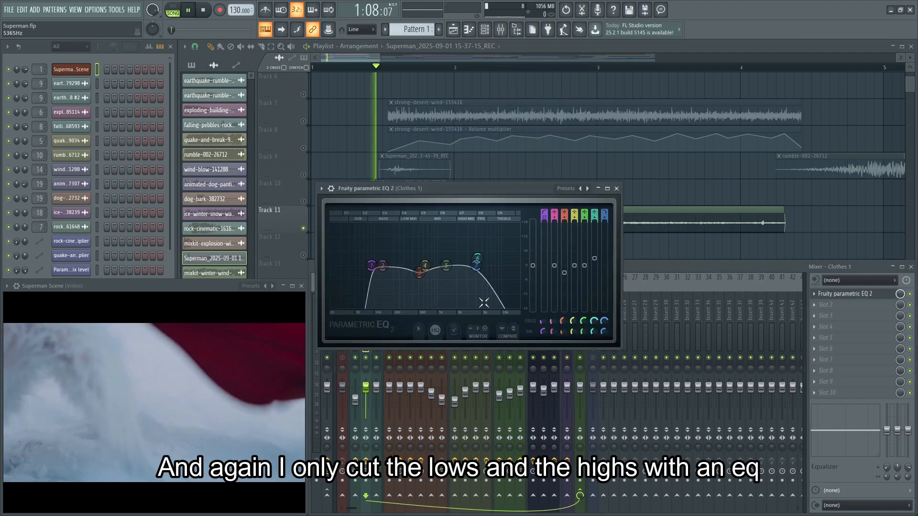
Close the Clothes 1 equalizer and audition the full arrangement with all tracks from 4:01:13
click(617, 189)
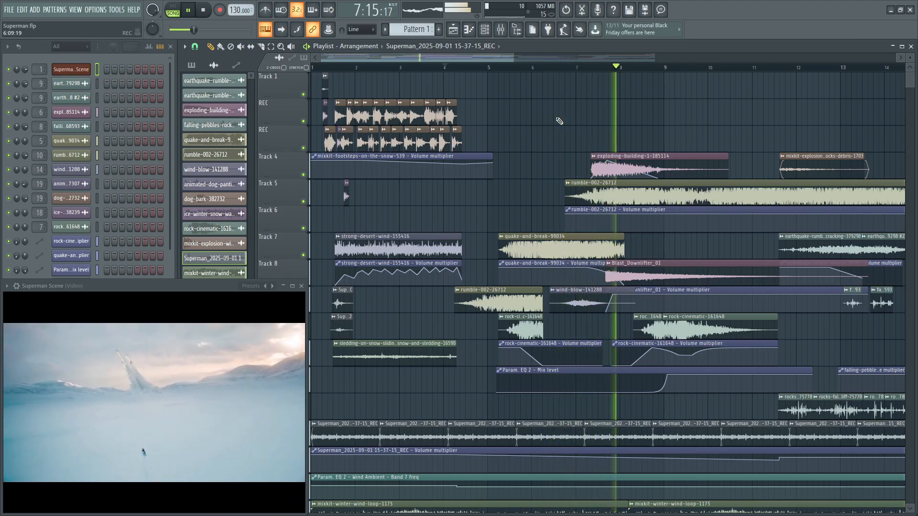
key(space)
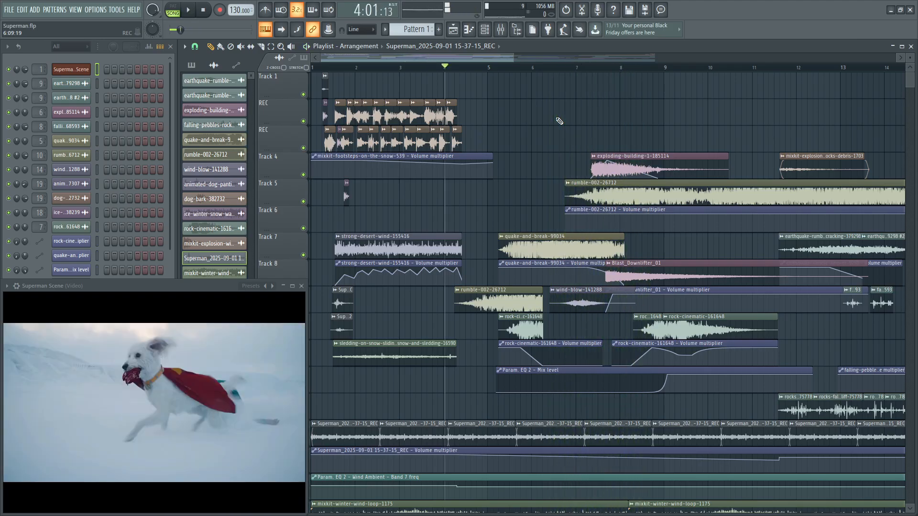
Audition the wind ambience across the scene cut from 4:01:13 and examine its Band 7 frequency automation on Tracks 16 and 19
scroll(559, 121, down, 6)
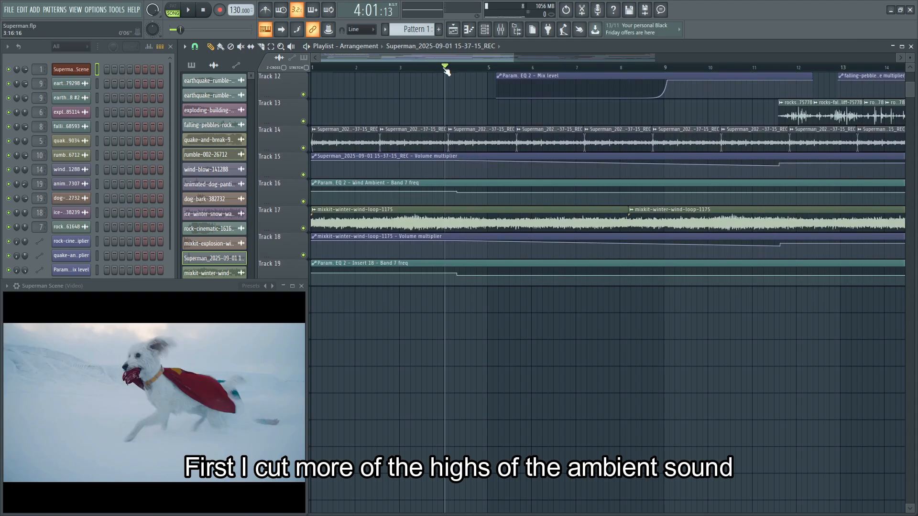
scroll(447, 69, up, 5)
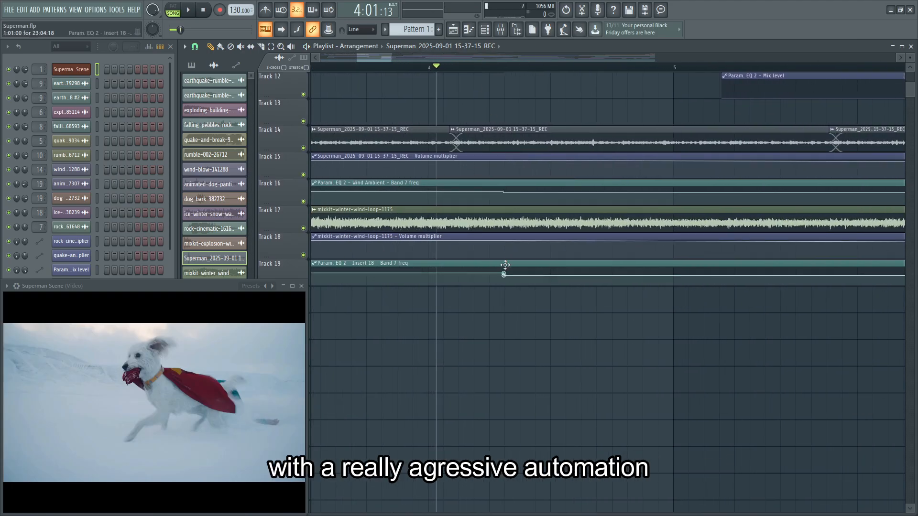
key(space)
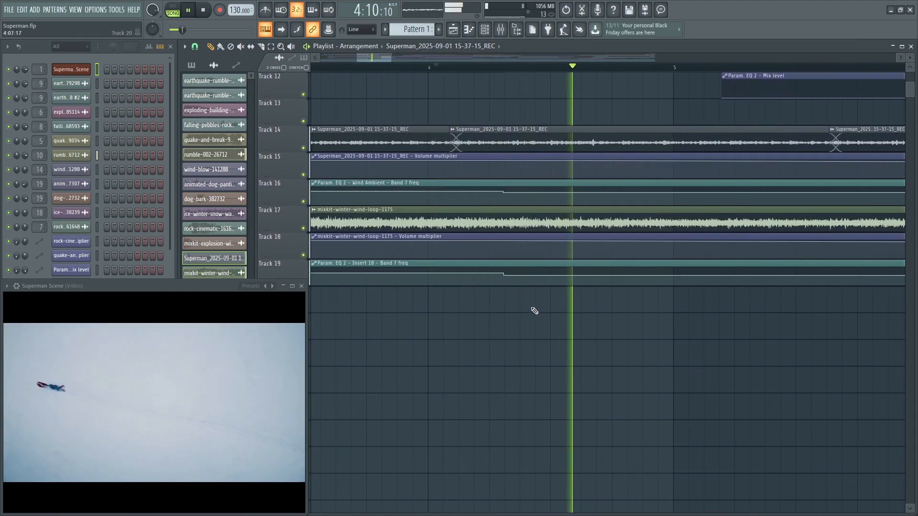
key(space)
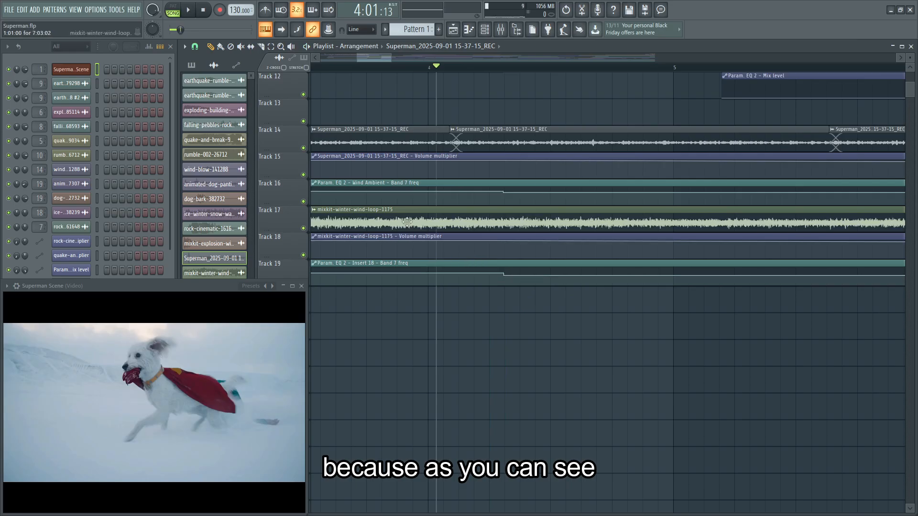
key(space)
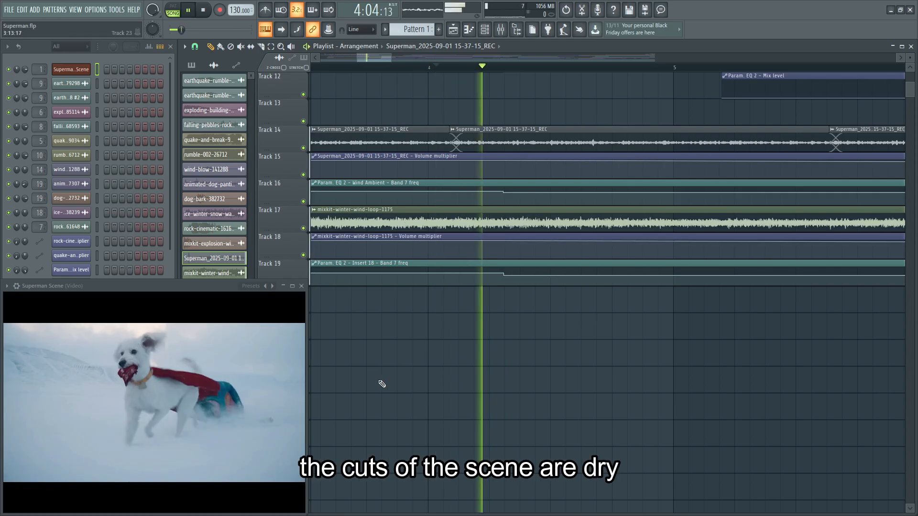
key(space)
key(space)
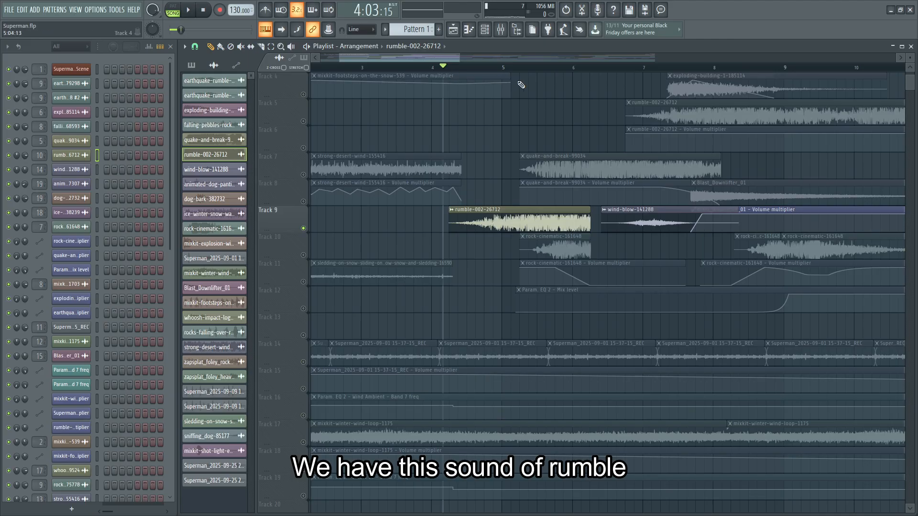
Audition the soloed rumble and quake-and-break layers, checking the Rumble mixer track's effects and the Quake track's Parametric EQ 2
key(space)
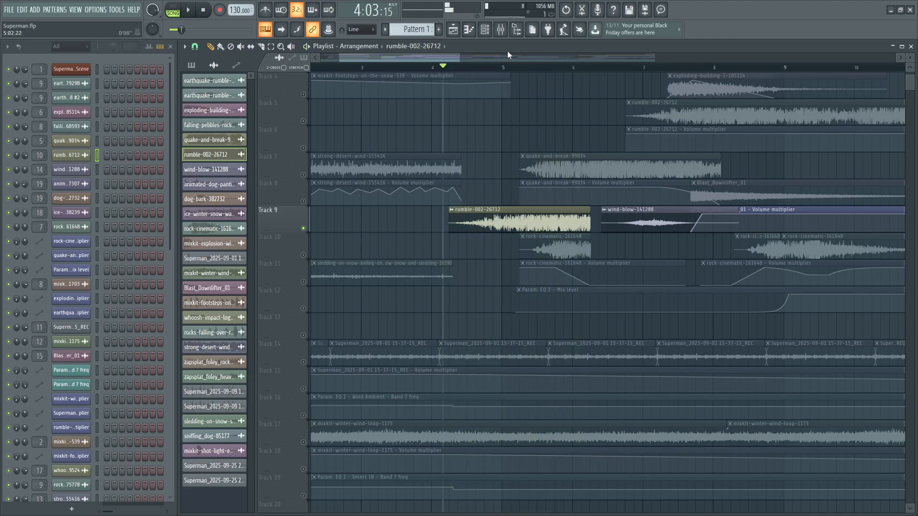
click(501, 29)
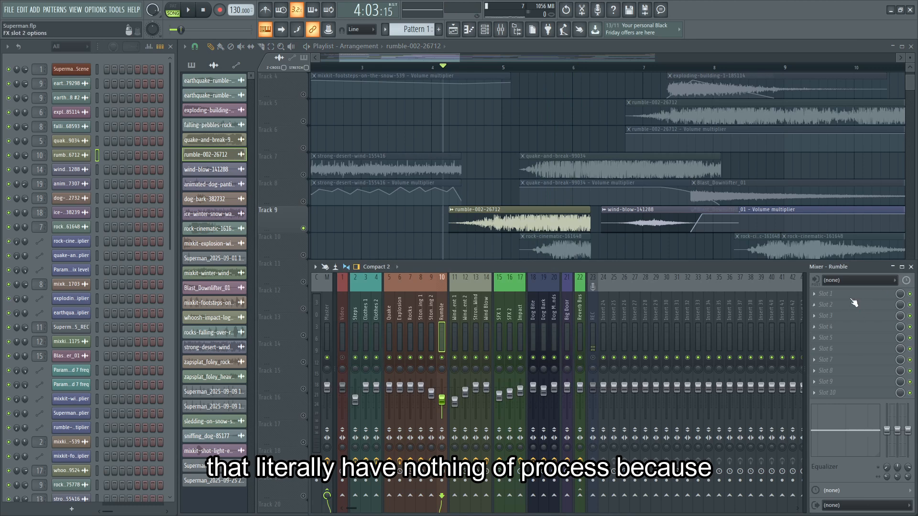
click(911, 267)
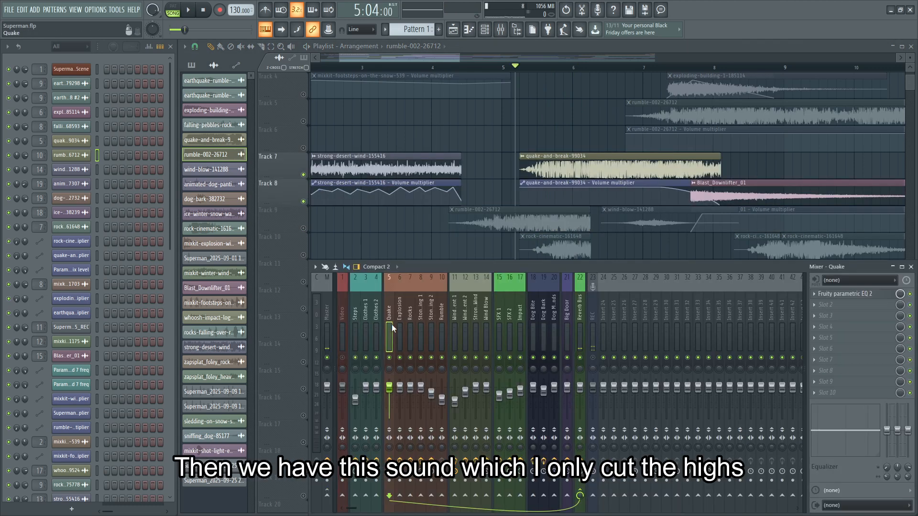
click(859, 295)
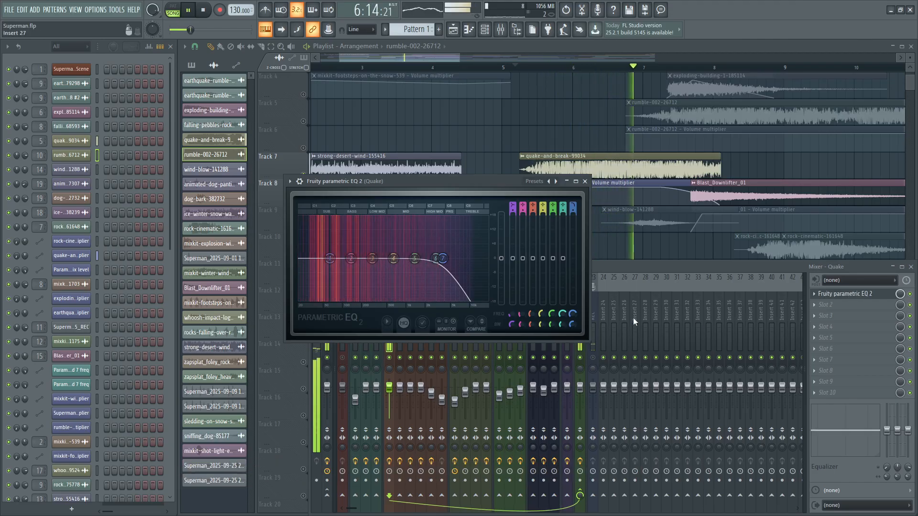
key(space)
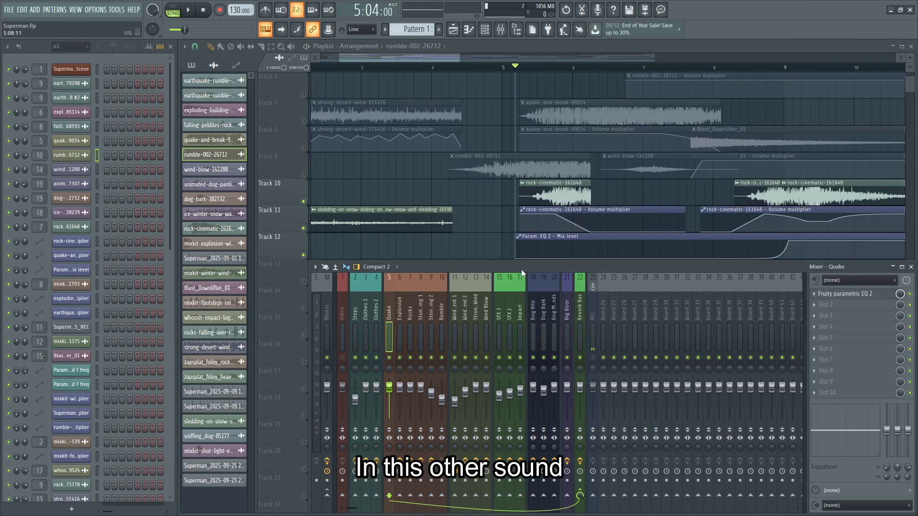
Audition the soloed rock-cinematic clips and their automation on Tracks 10 to 12, and inspect the Rocks mixer track's equalizer
key(space)
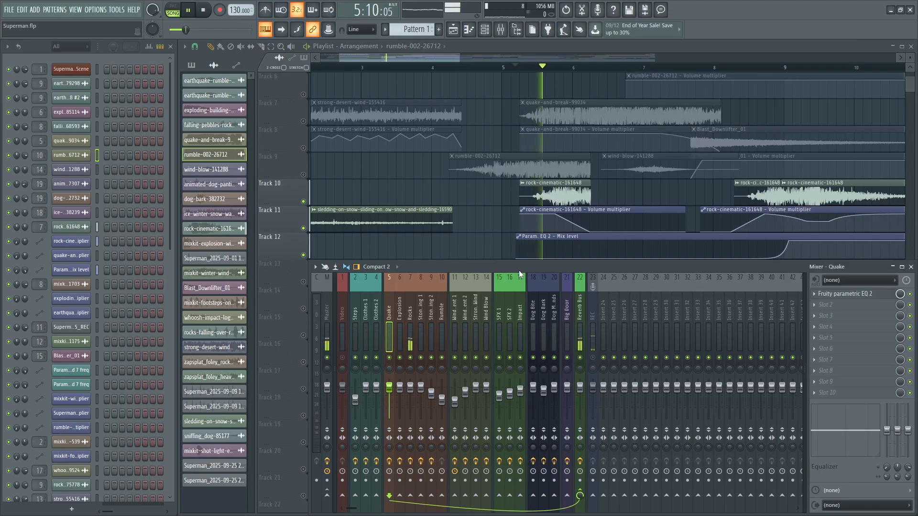
click(868, 297)
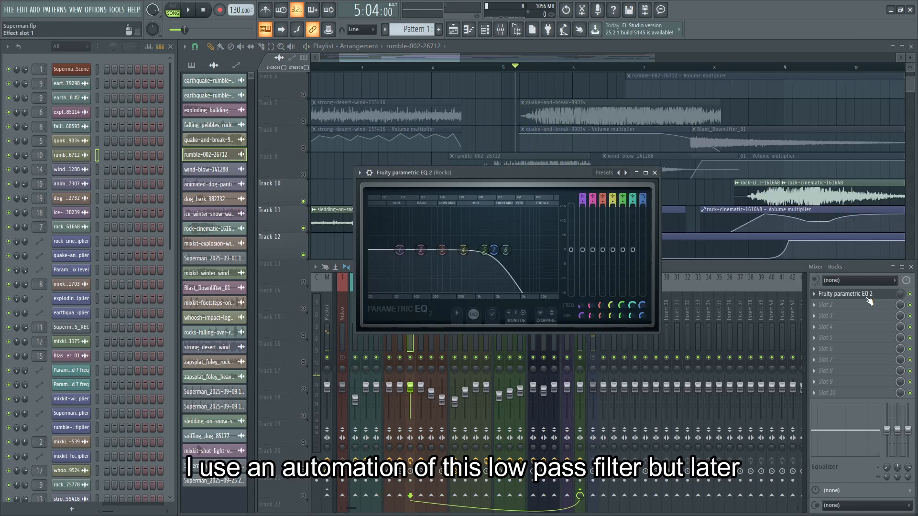
click(654, 172)
key(space)
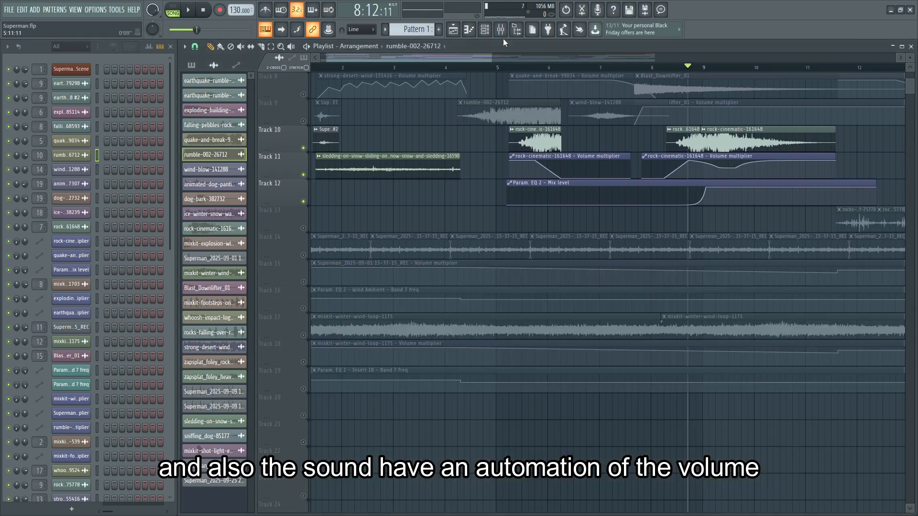
click(502, 37)
Audition the soloed exploding-building clip on Track 4 from 7:03:04 and inspect the equalizer on the Explosion mixer track
key(space)
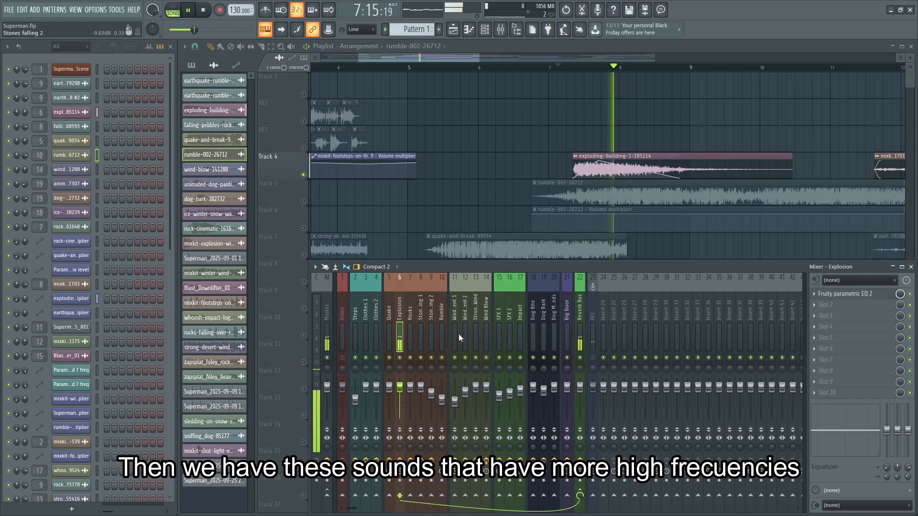
click(856, 294)
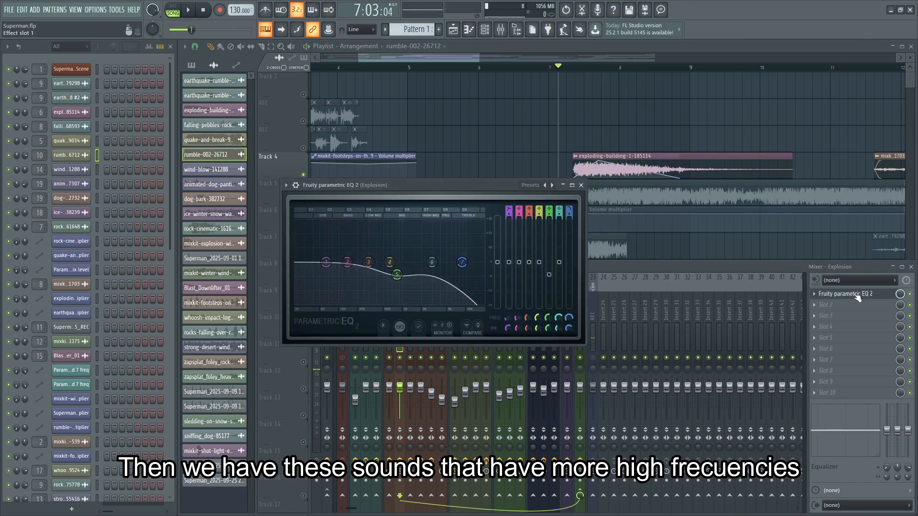
key(space)
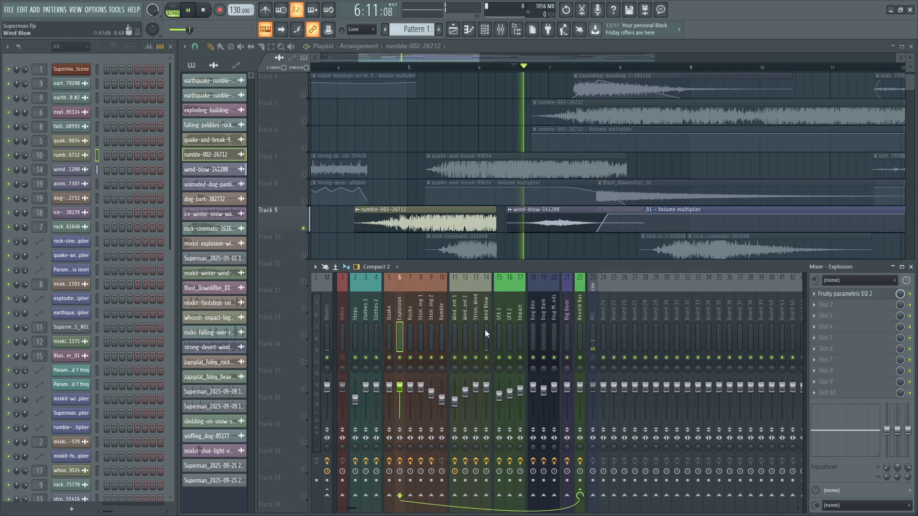
Inspect the ValhallaRoom reverb and Parametric EQ 2 on the Wind Blow mixer track
click(485, 334)
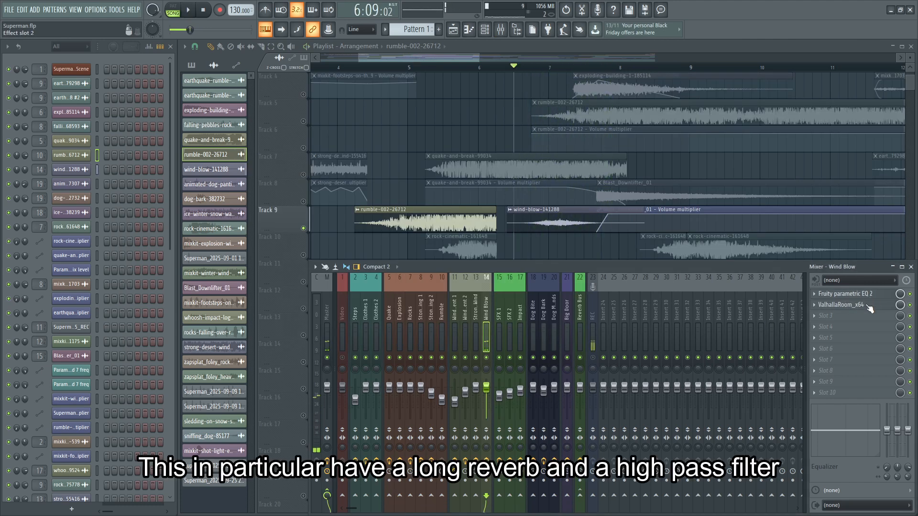
click(842, 305)
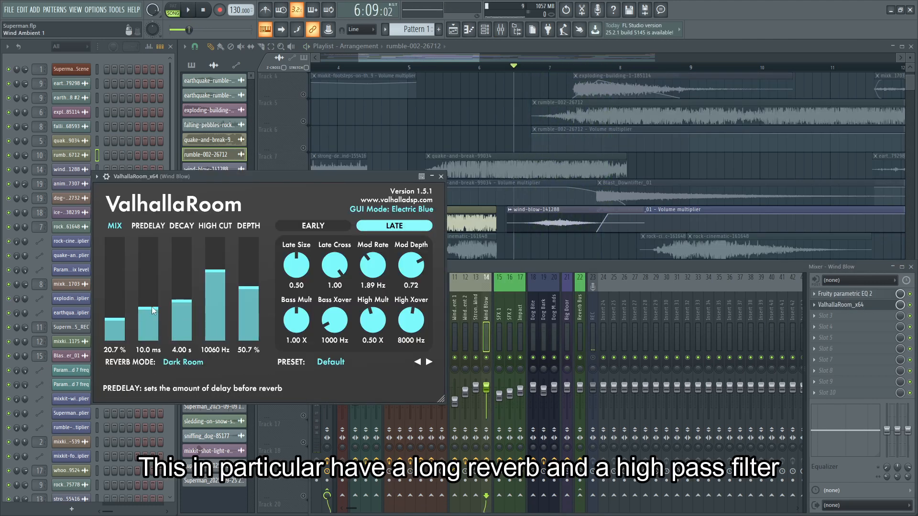
click(845, 294)
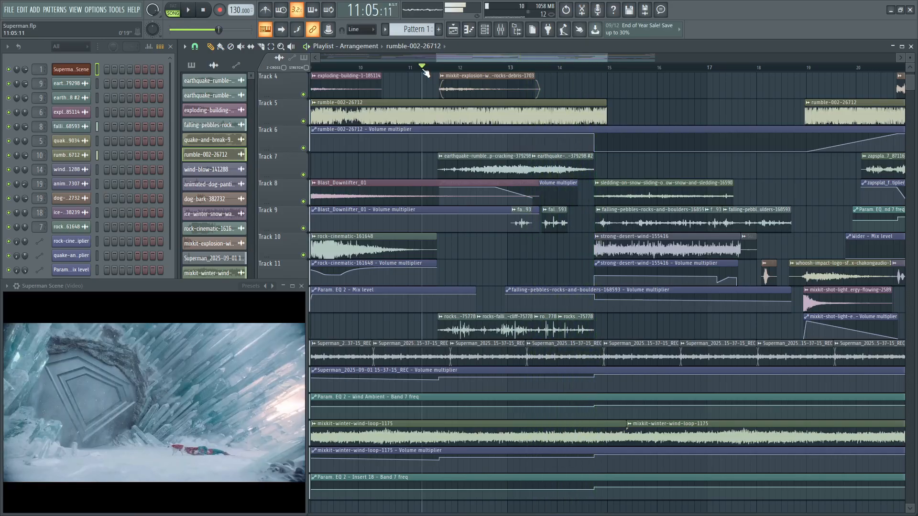
Audition the soloed explosion-with-rocks-debris clip on Track 4 from 11:10:01 and inspect its mixer track's equalizer
key(space)
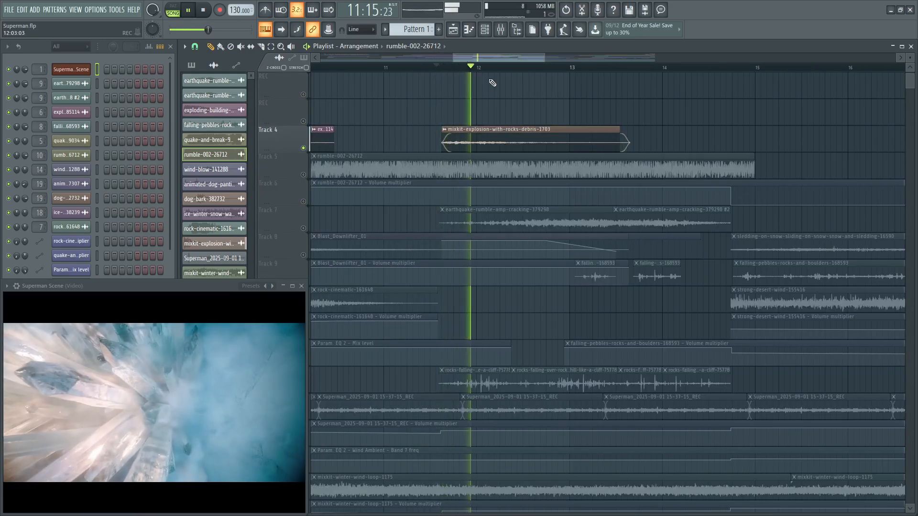
key(space)
click(501, 30)
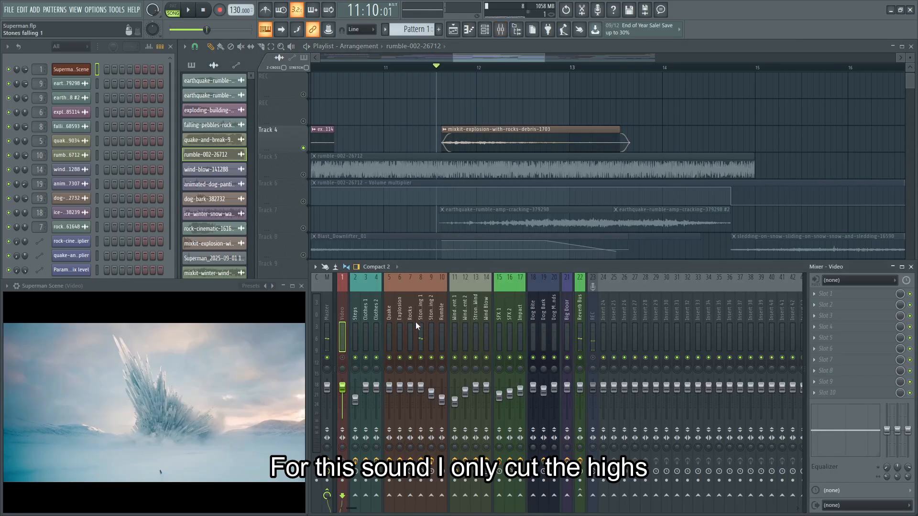
click(862, 296)
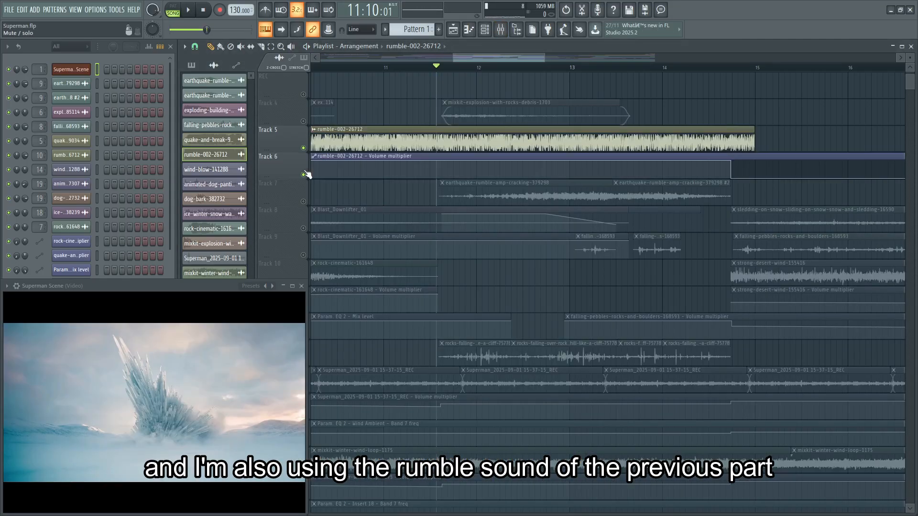
Audition the rumble on Track 5 and the earthquake-cracking clips on Track 7 from 11:10:01, inspecting the Stones falling 2 equalizer
key(space)
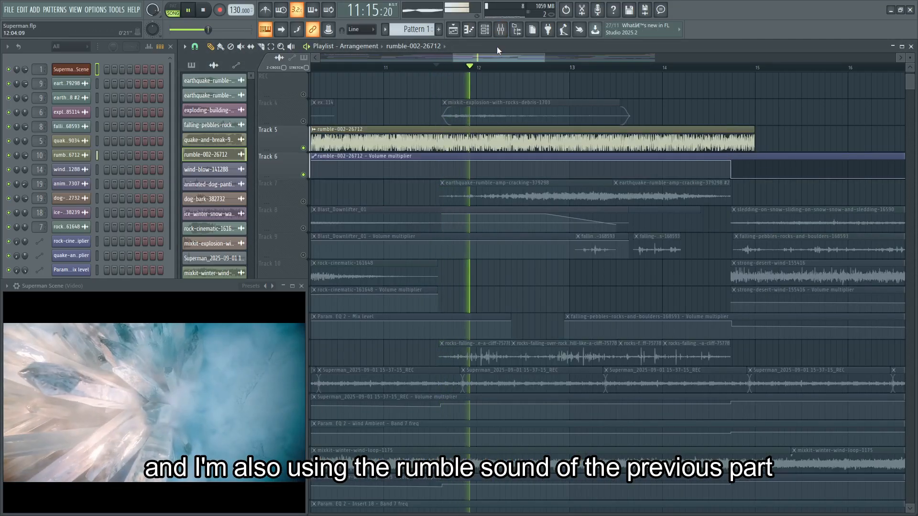
key(F9)
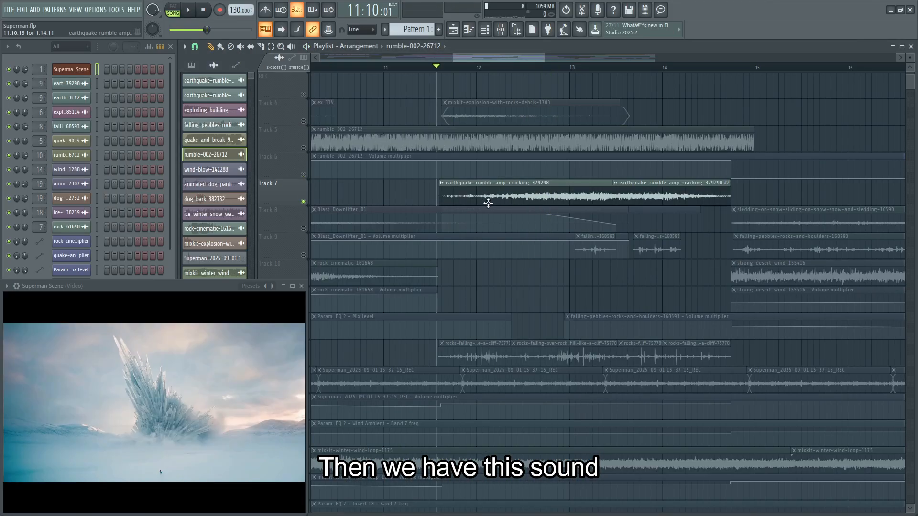
key(space)
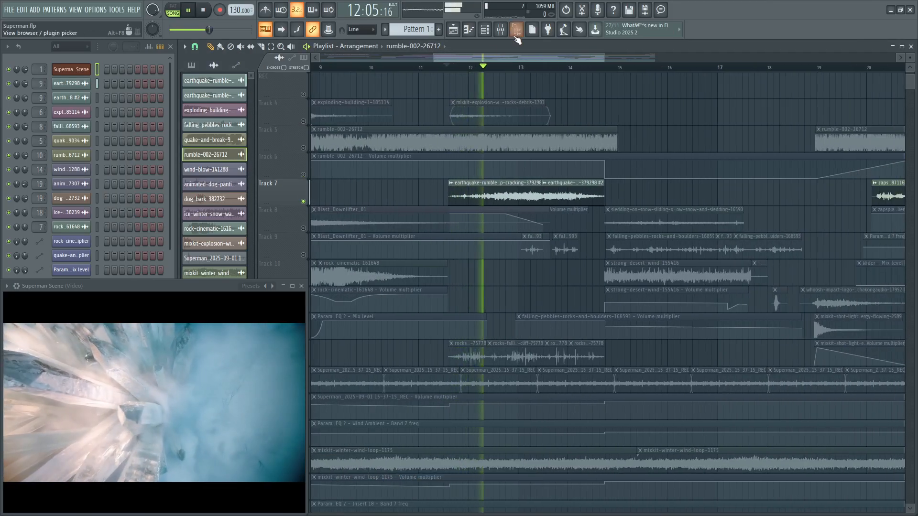
click(505, 32)
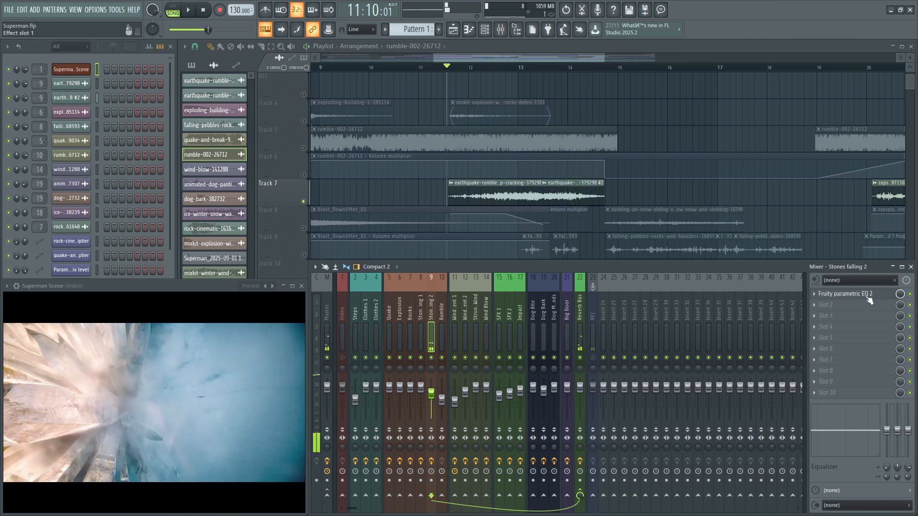
click(845, 294)
key(space)
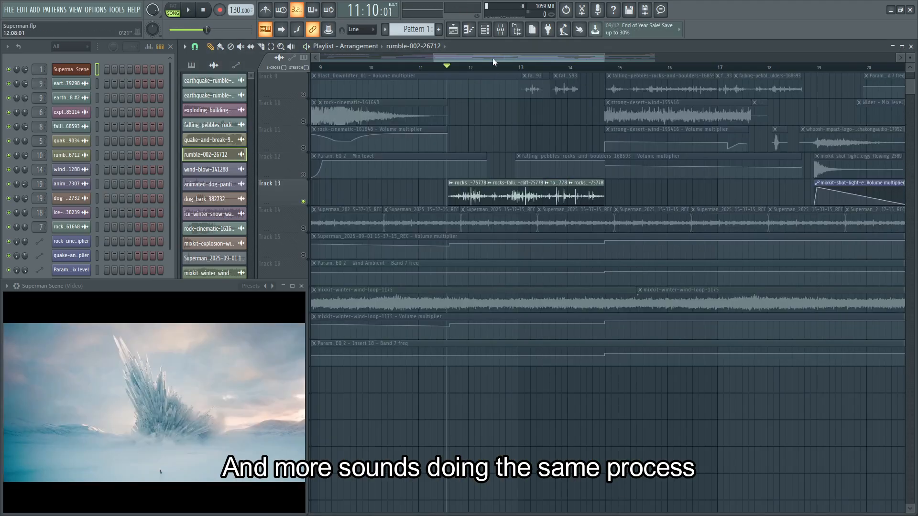
Audition the soloed rocks-falling clips on Track 13 and inspect the Parametric EQ 2 on their mixer track
click(504, 31)
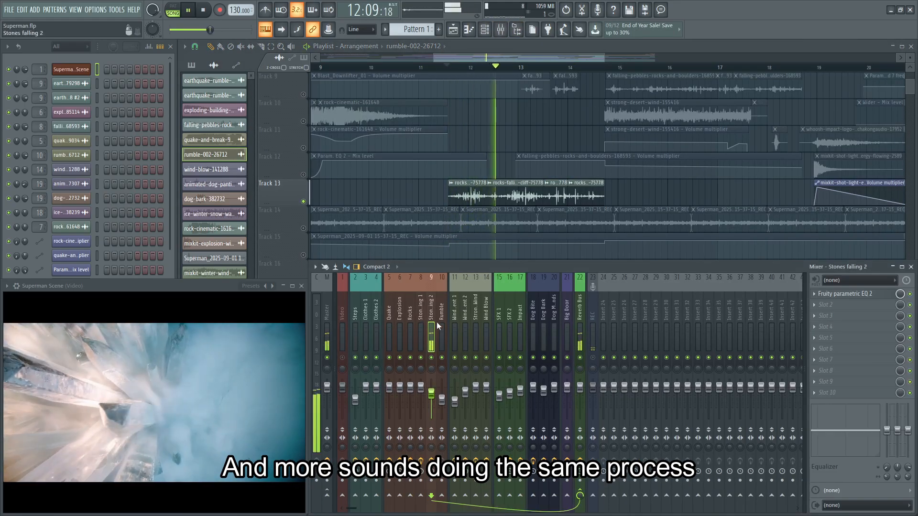
click(854, 295)
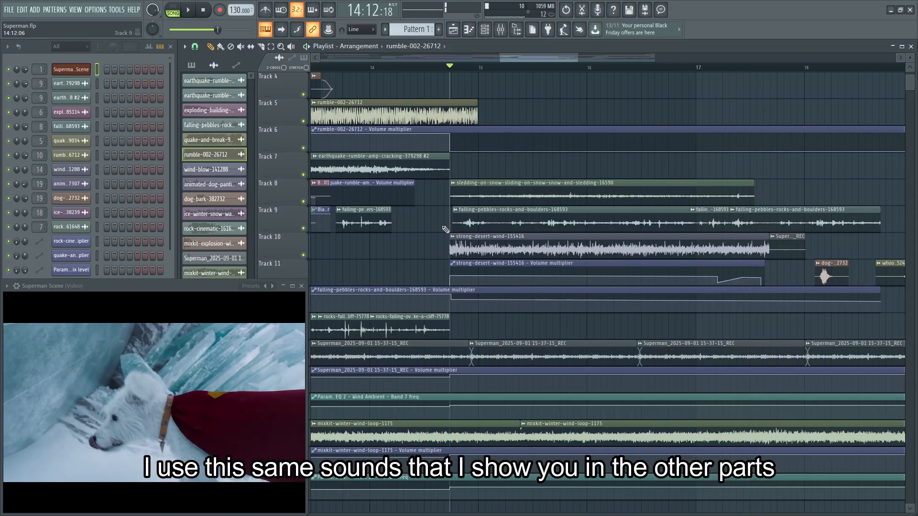
Solo the sledding-on-snow clip on Track 8, and audition the full arrangement's closing section up to bar 24
right_click(303, 201)
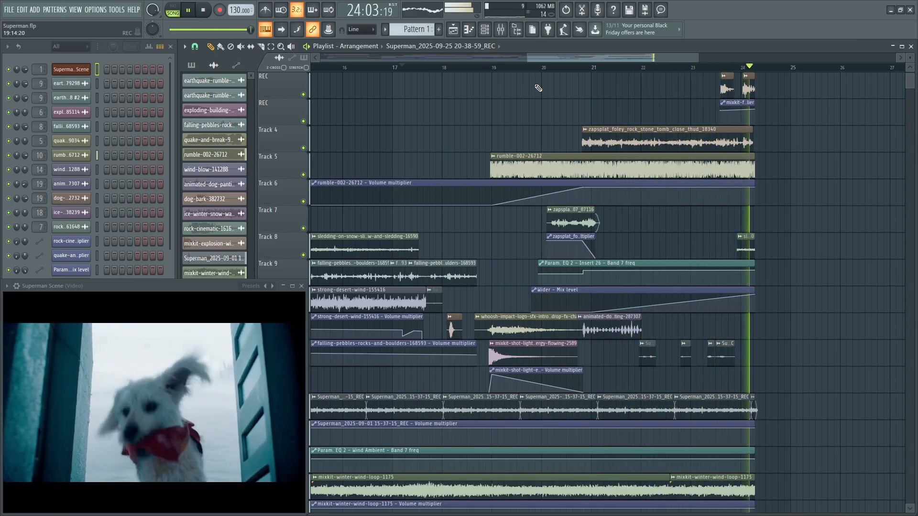
key(space)
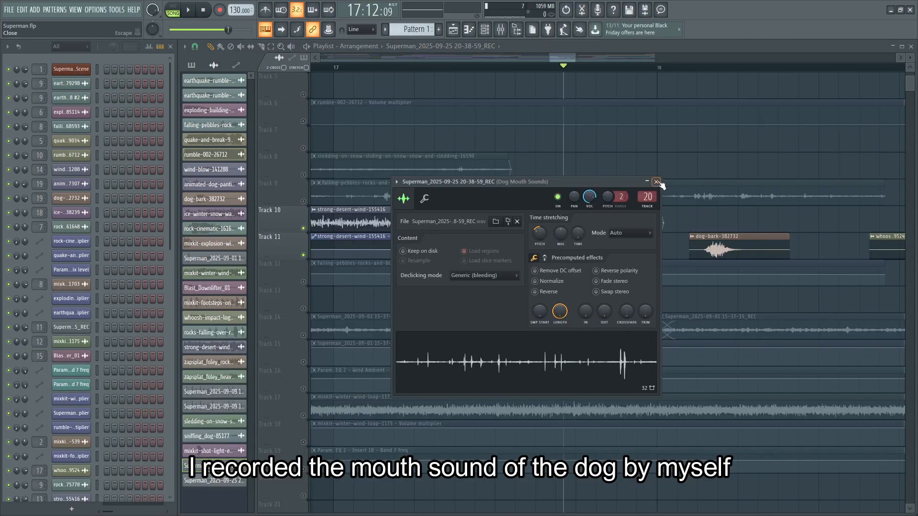
Close the dog mouth recording's channel settings, inspect the Dog Mouth Sounds equalizer, and audition the soloed clips on Tracks 10 and 11
click(657, 182)
click(501, 30)
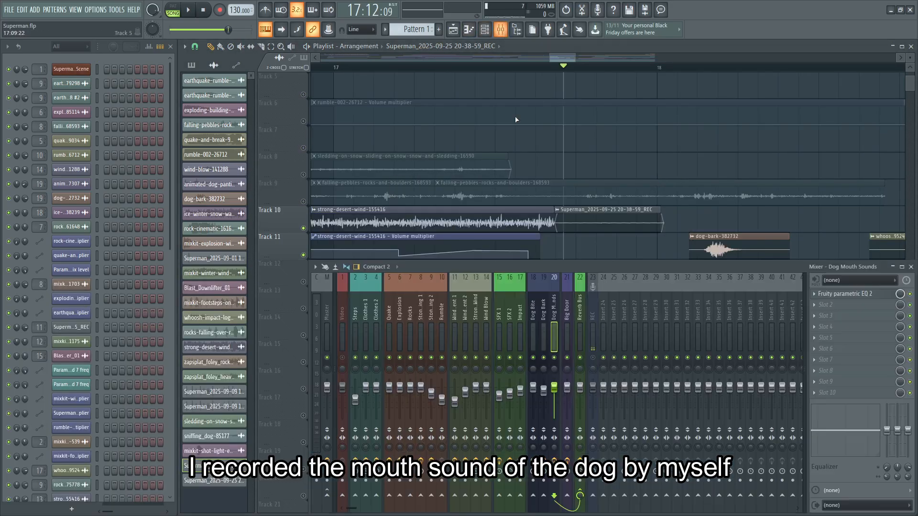
click(865, 294)
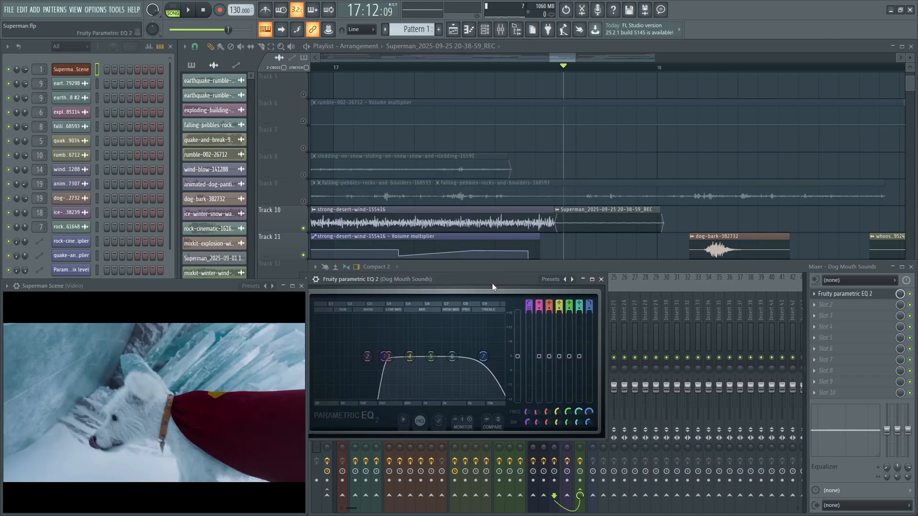
drag(492, 283, 508, 302)
key(space)
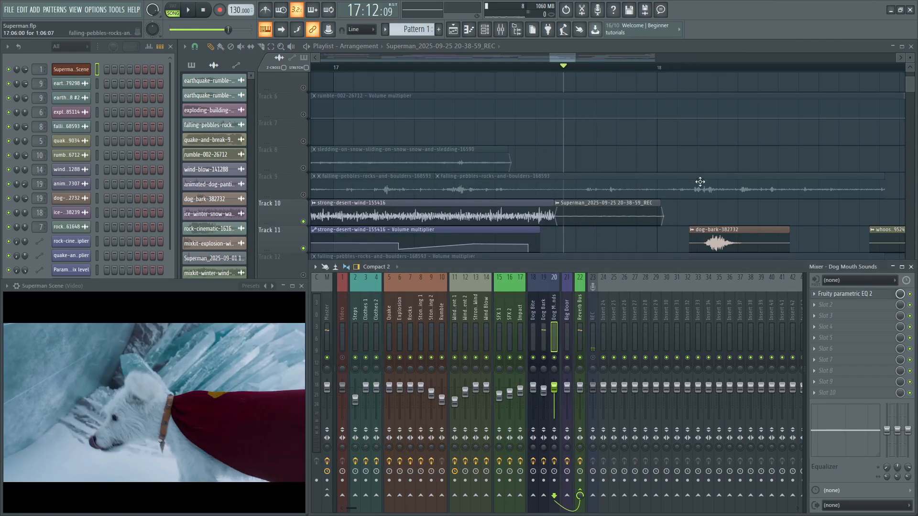
Audition the dog-bark clip on Track 11 from 18:02:06, and inspect Fresh Air and Parametric EQ 2 on the Dog Bark mixer track
scroll(700, 181, down, 2)
click(682, 68)
key(space)
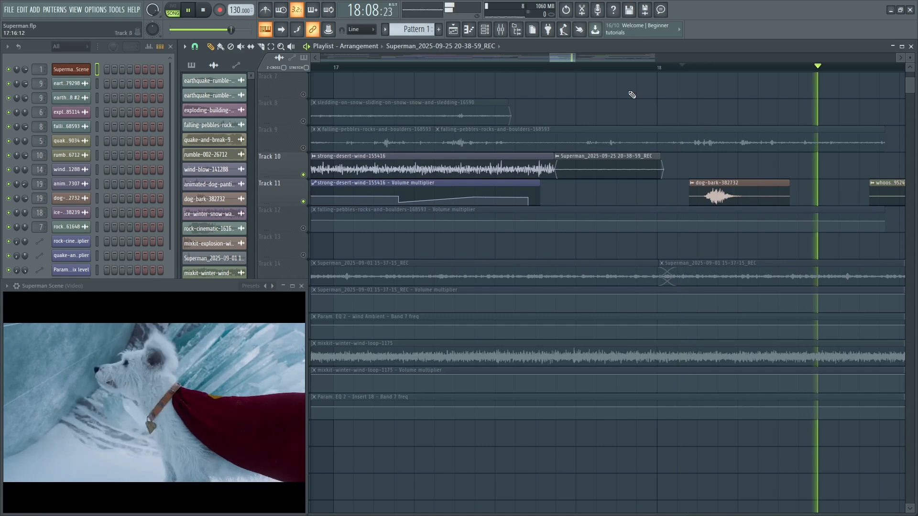
key(space)
click(501, 30)
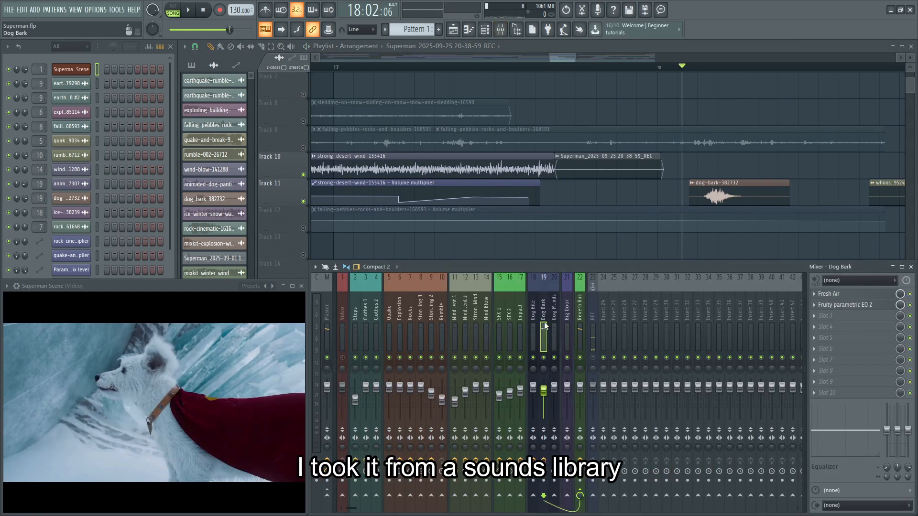
click(859, 297)
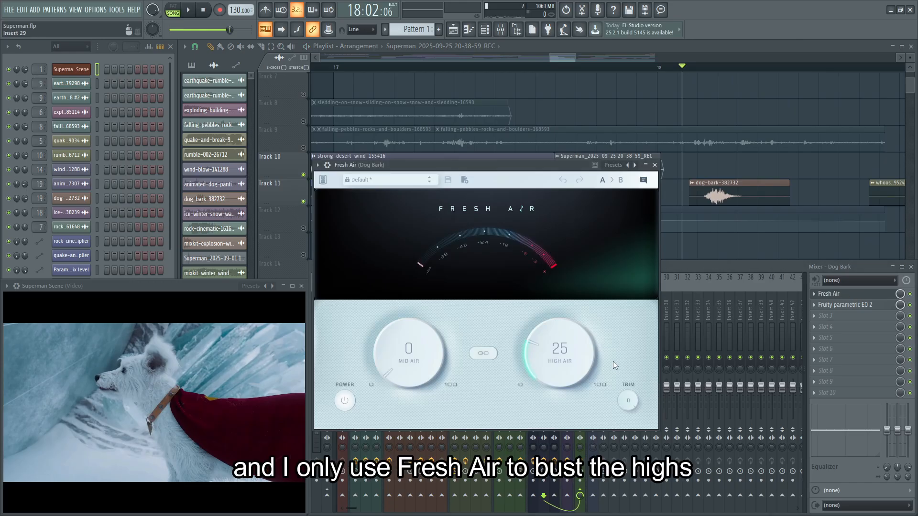
click(655, 165)
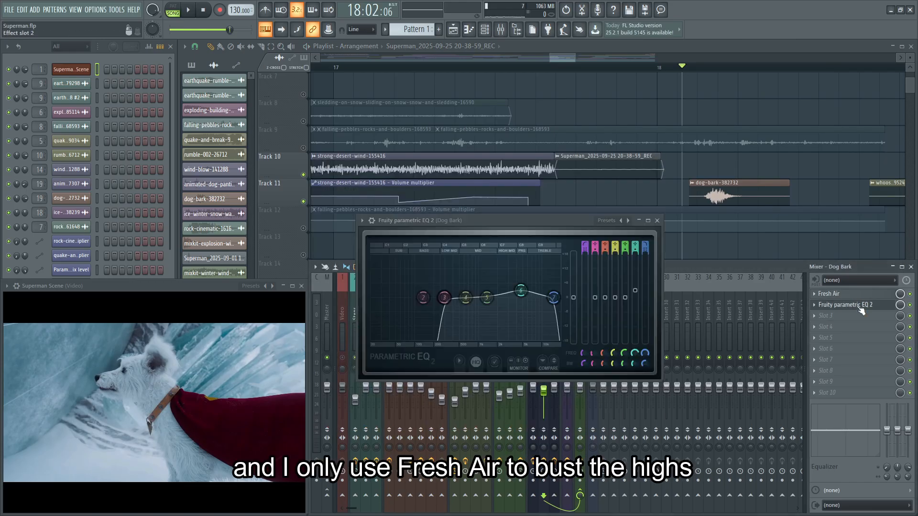
click(859, 305)
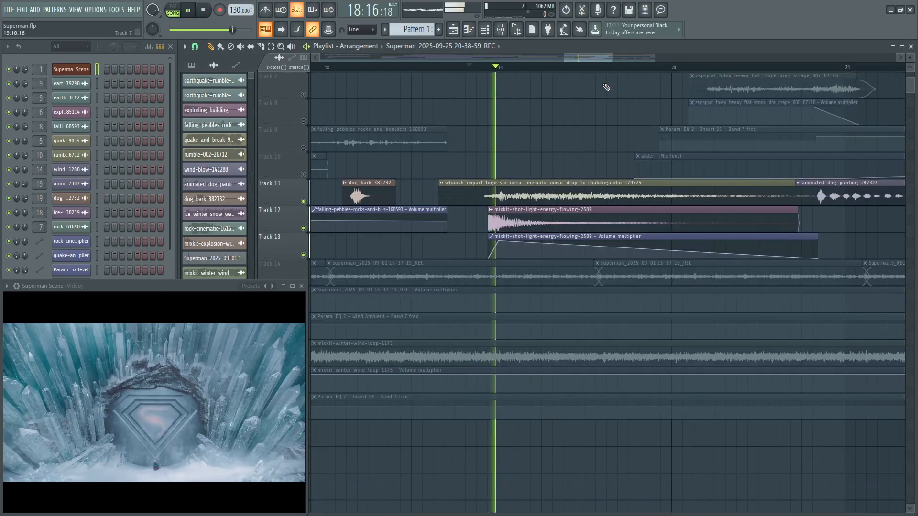
Audition the whoosh and light-energy layers on Tracks 11 to 13 from 18:14:08, comparing the SFX 2 track with and without its equalizer
click(303, 228)
click(304, 229)
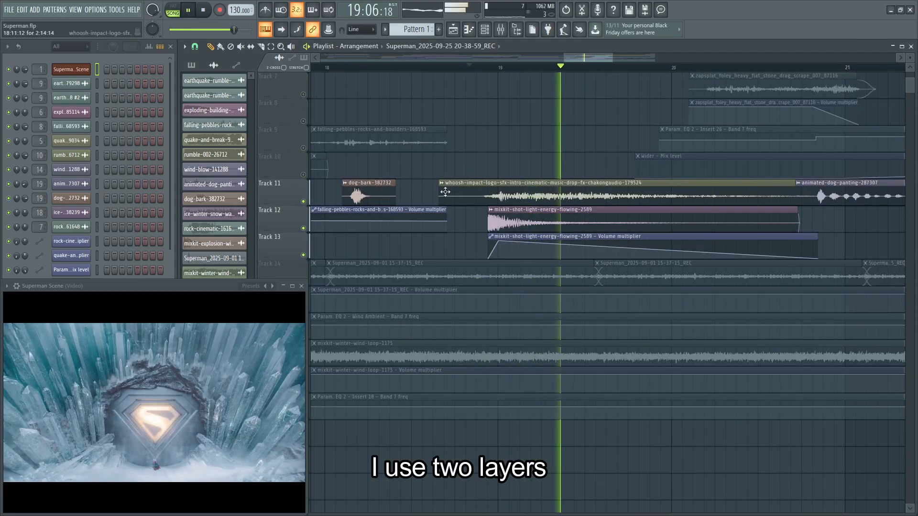
click(304, 229)
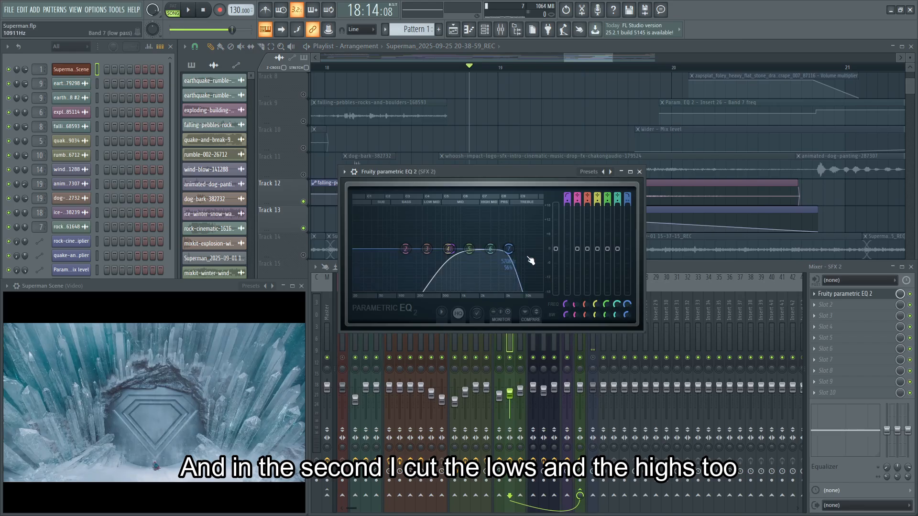
key(space)
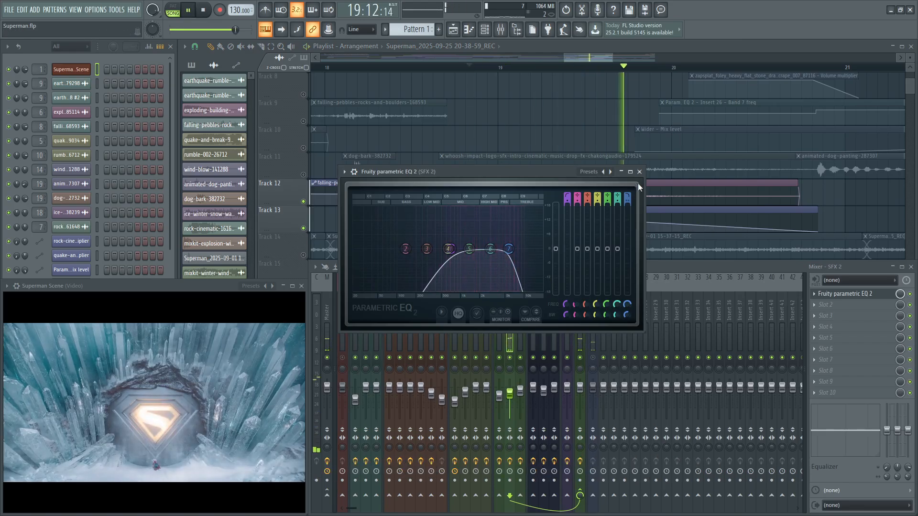
click(910, 295)
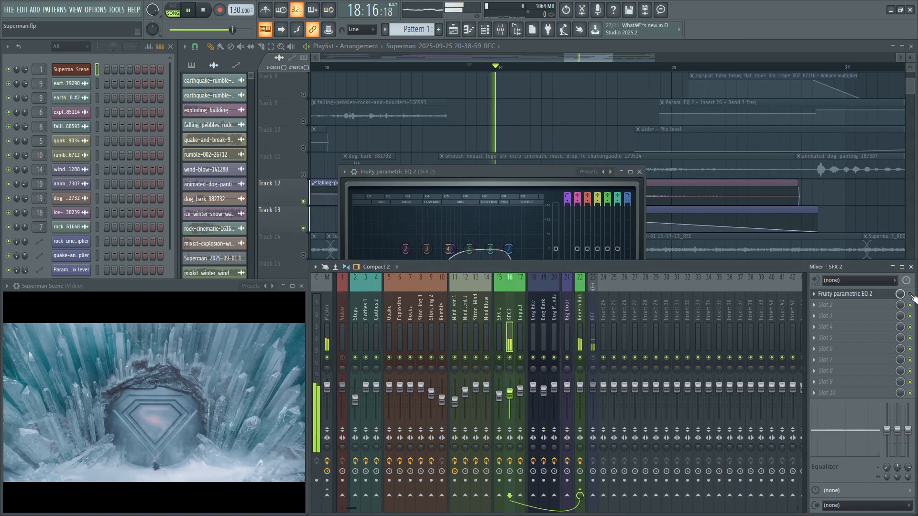
key(space)
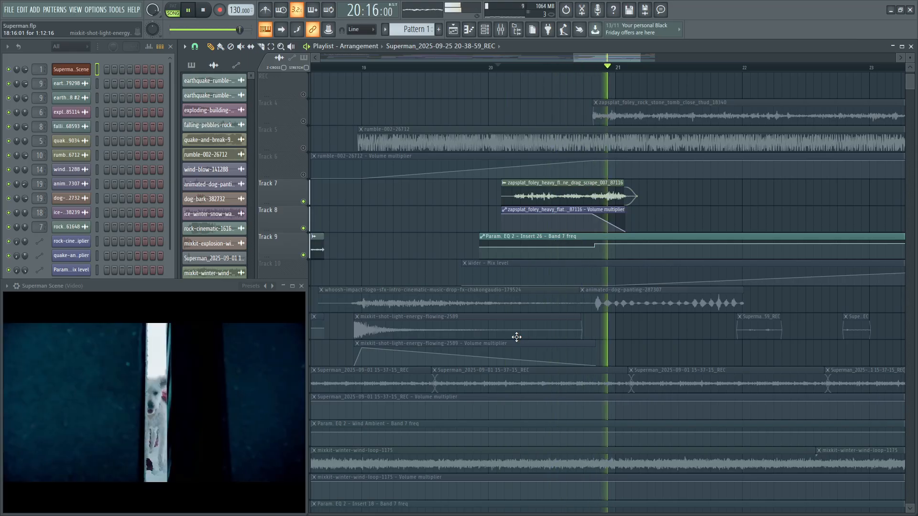
Stop the door scrape playback on Track 7 and place the playhead at 20:14:06, at the Insert 26 Band 7 frequency automation change
key(space)
scroll(590, 69, up, 6)
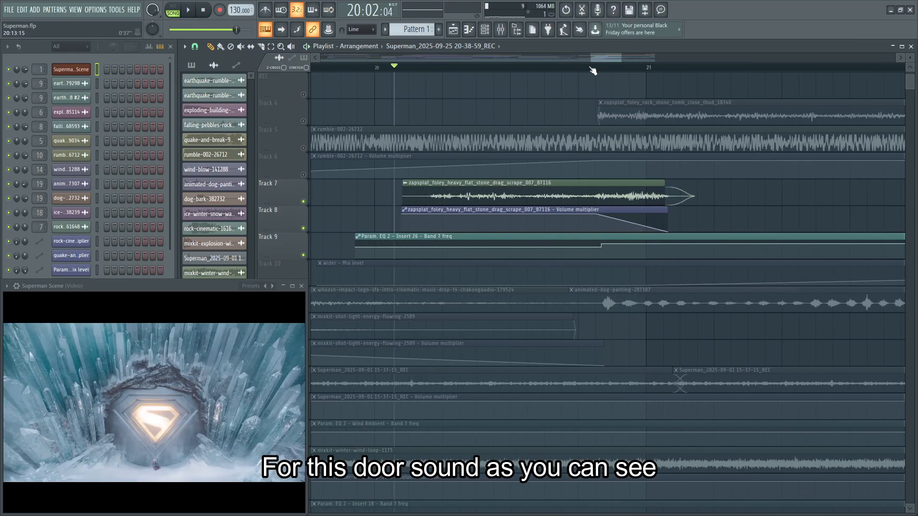
click(636, 70)
drag(627, 79, 625, 82)
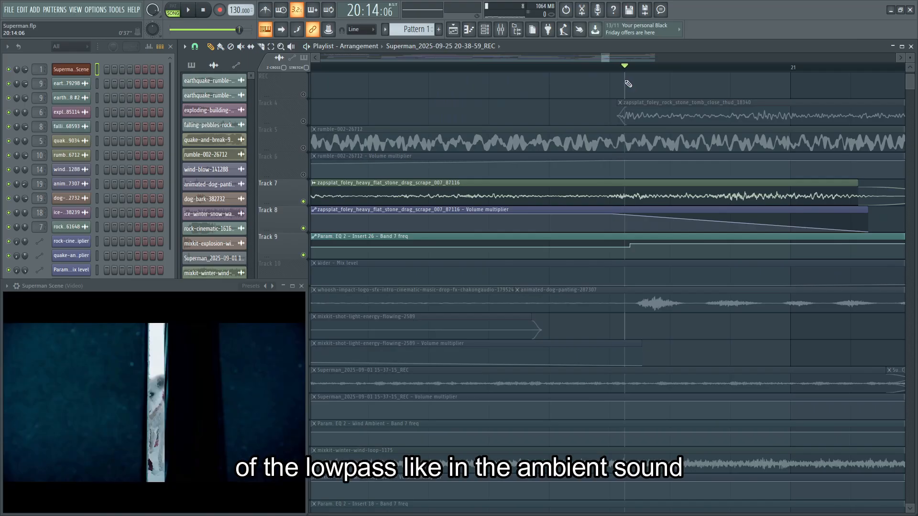
Audition the stone-tomb clip on Track 4 from 20:14:03, and inspect Parametric EQ 2 and Wider on the Big Door mixer track
scroll(627, 72, down, 6)
scroll(651, 137, up, 1)
key(space)
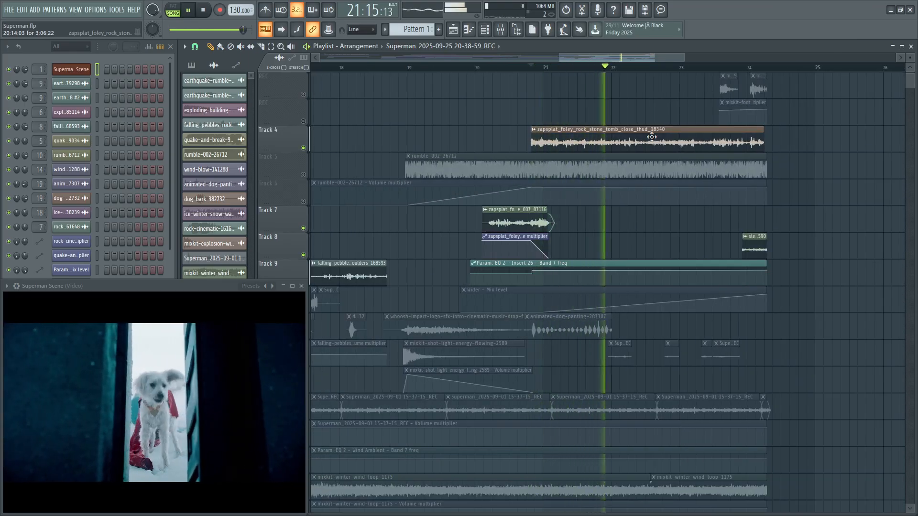
key(space)
click(501, 29)
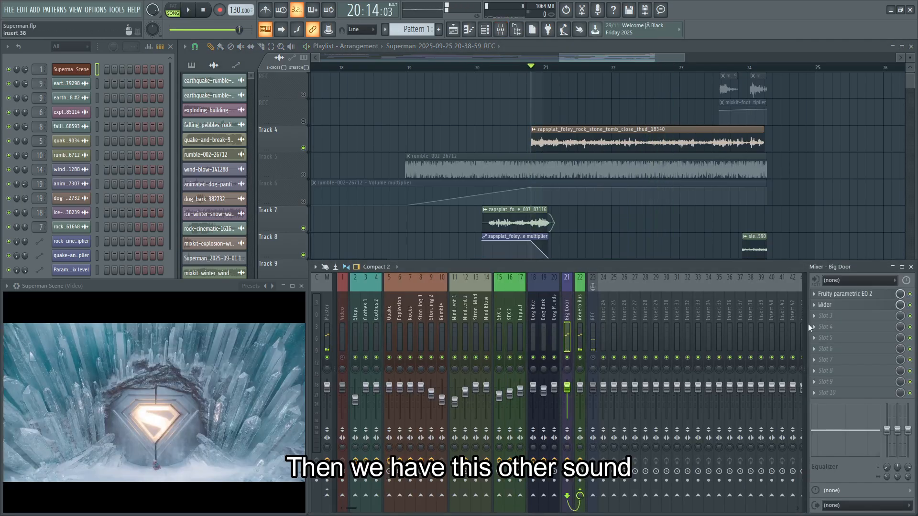
click(871, 295)
drag(323, 164, 617, 227)
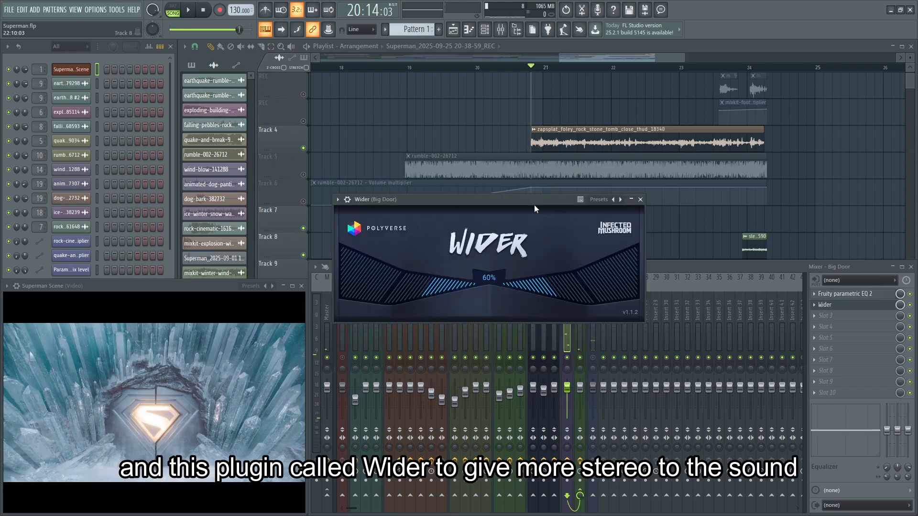
drag(534, 204, 569, 262)
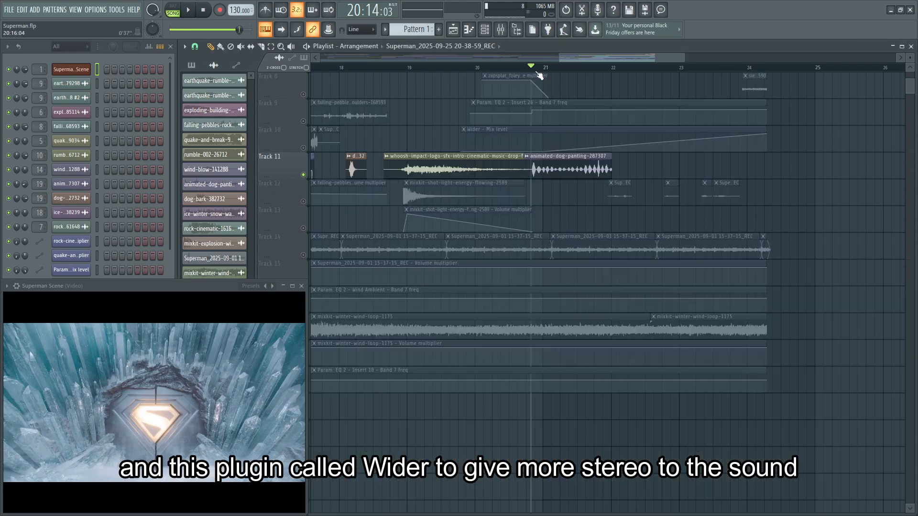
Audition the dog-panting clip on Track 11 from 20:12:21, and inspect Fresh Air and Parametric EQ 2 on the Dog Bark mixer track
click(528, 67)
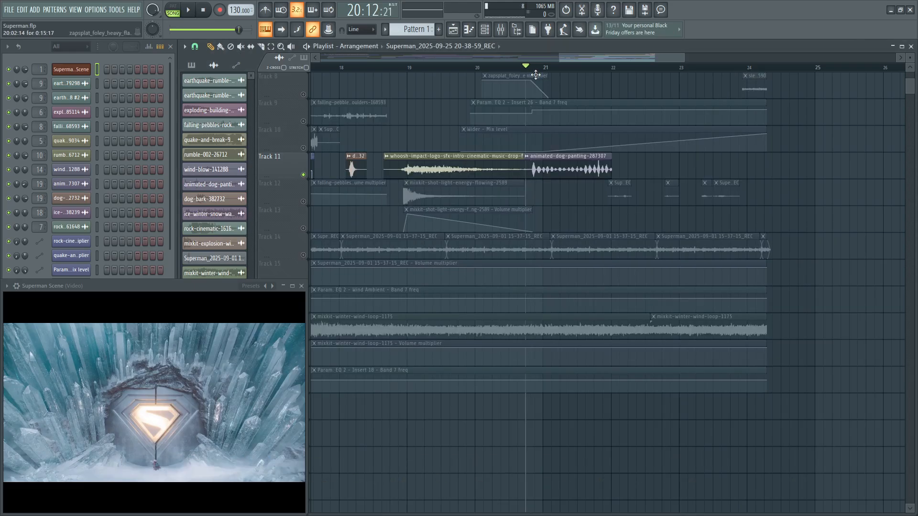
key(space)
key(space)
click(501, 30)
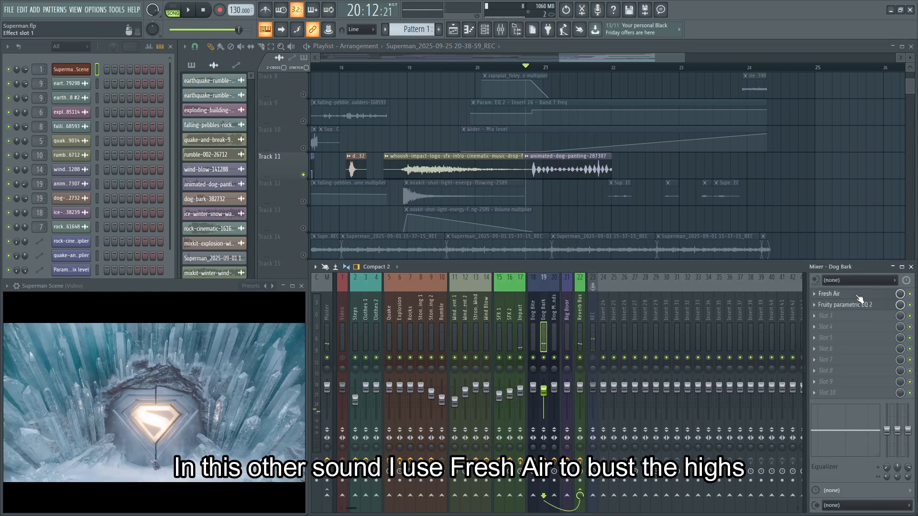
click(832, 294)
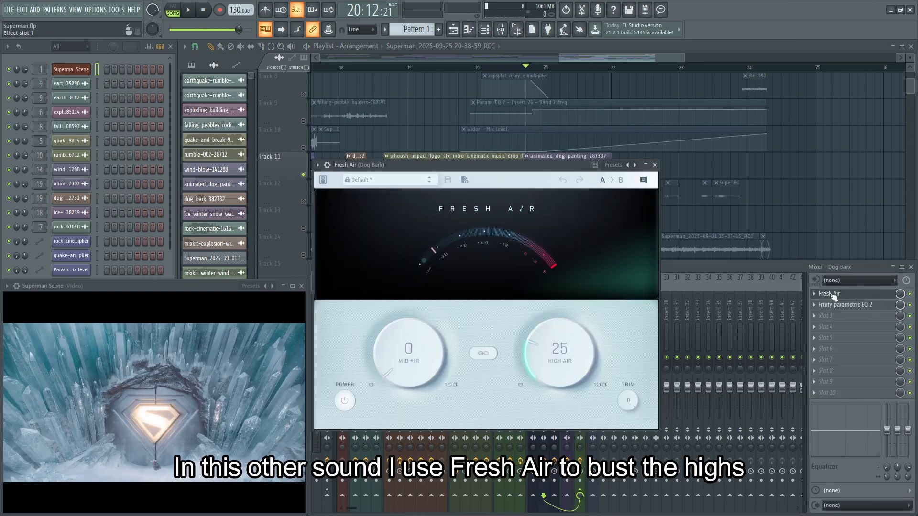
click(655, 165)
click(856, 305)
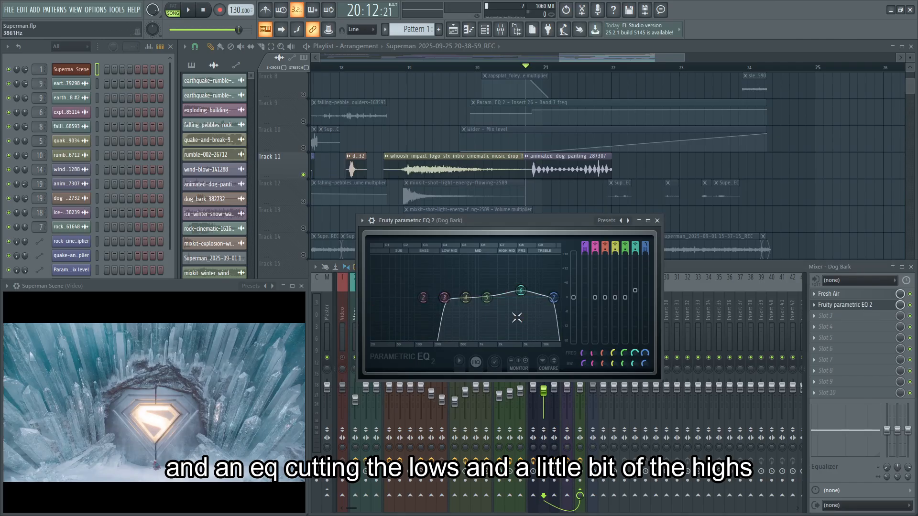
click(657, 221)
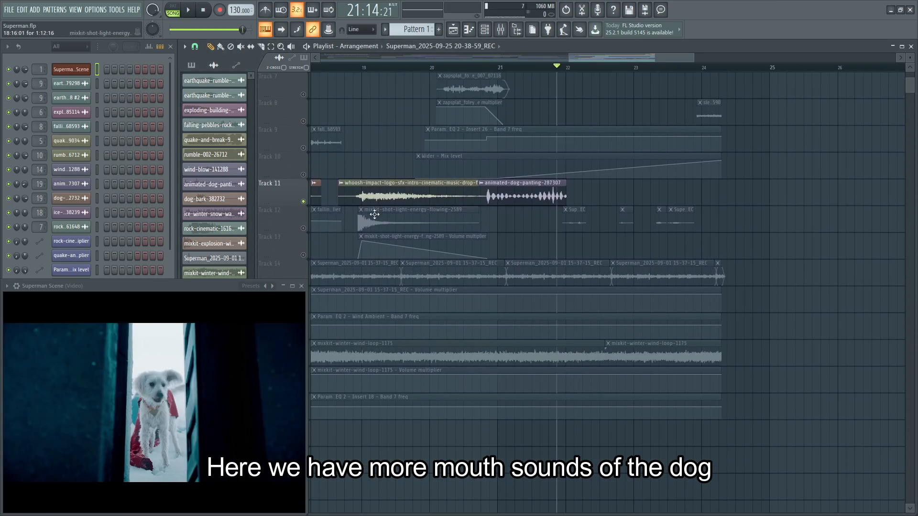
Solo the dog mouth recordings on Track 12, audition them from 21:14:21, and inspect the Dog Mouth Sounds equalizer
click(308, 232)
scroll(660, 219, down, 1)
key(space)
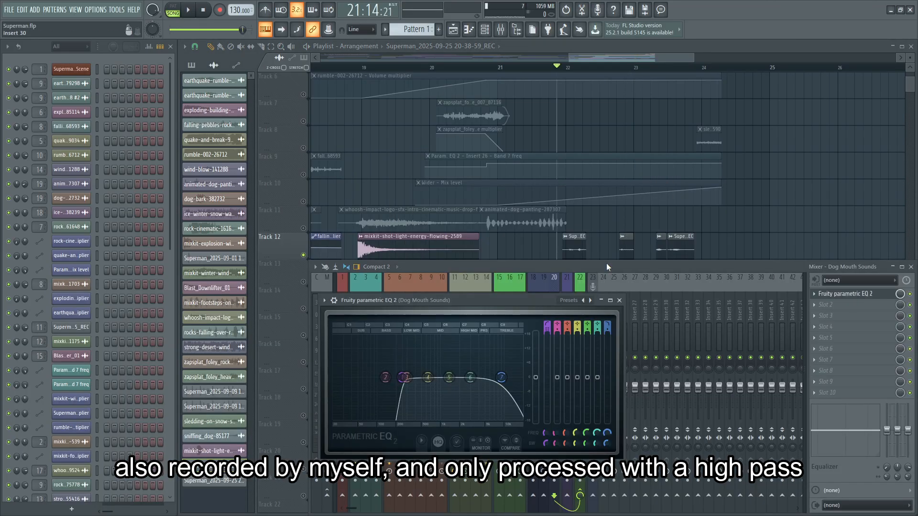
Inspect the Dog Bite equalizer and audition the bite recording on Track 12 from 23:05:04 with the equalizer toggled for comparison
scroll(716, 227, down, 5)
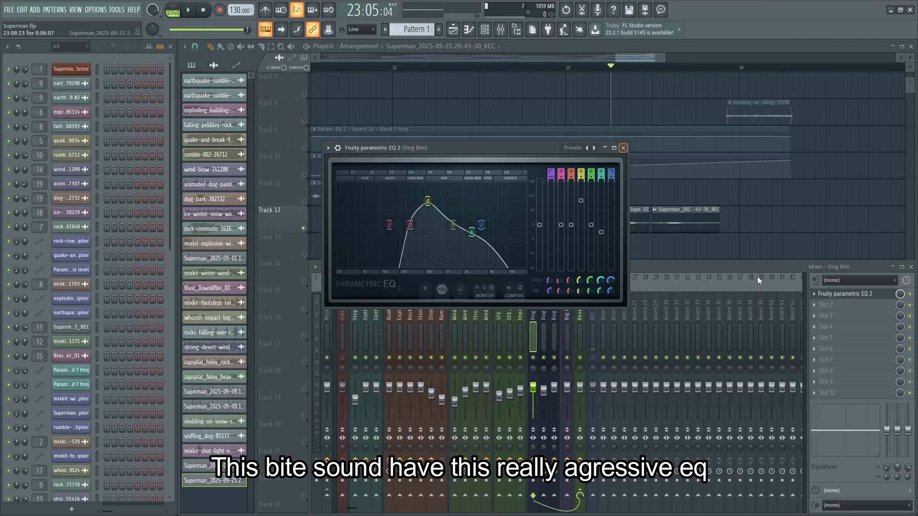
key(space)
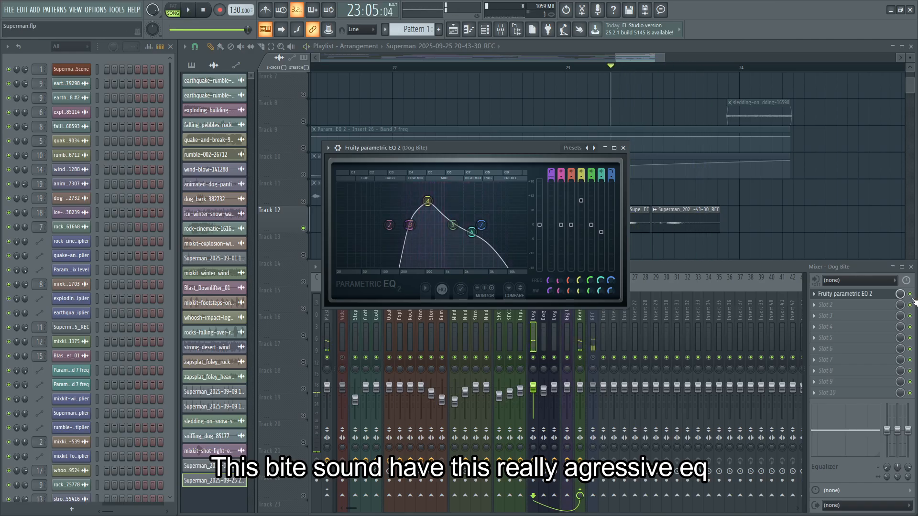
click(913, 299)
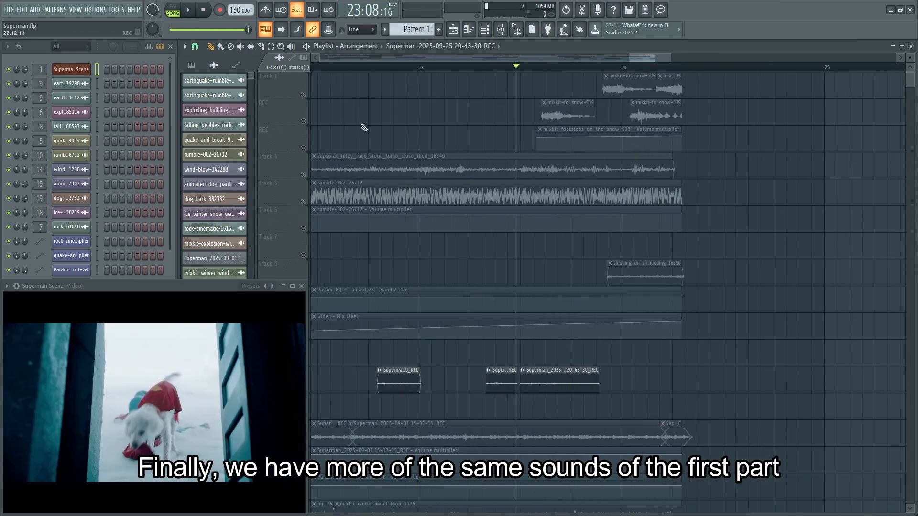
Audition the soloed snow-footstep clips on the first three tracks and the sledding clip on Track 8, ending with the full arrangement in view
drag(305, 96, 305, 133)
key(space)
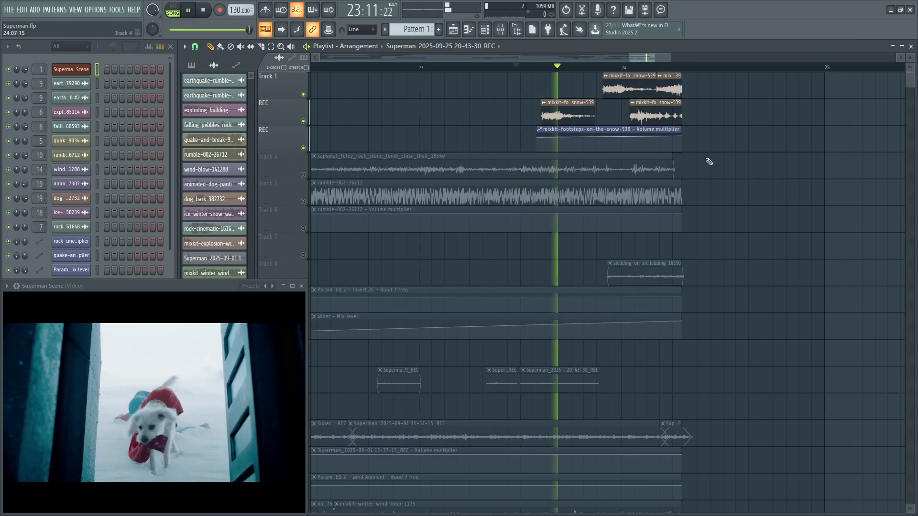
key(space)
key(space)
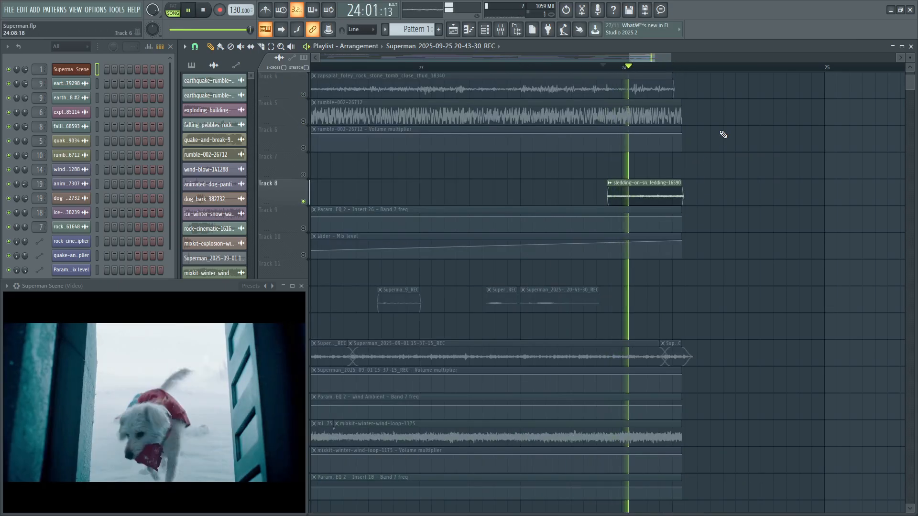
key(space)
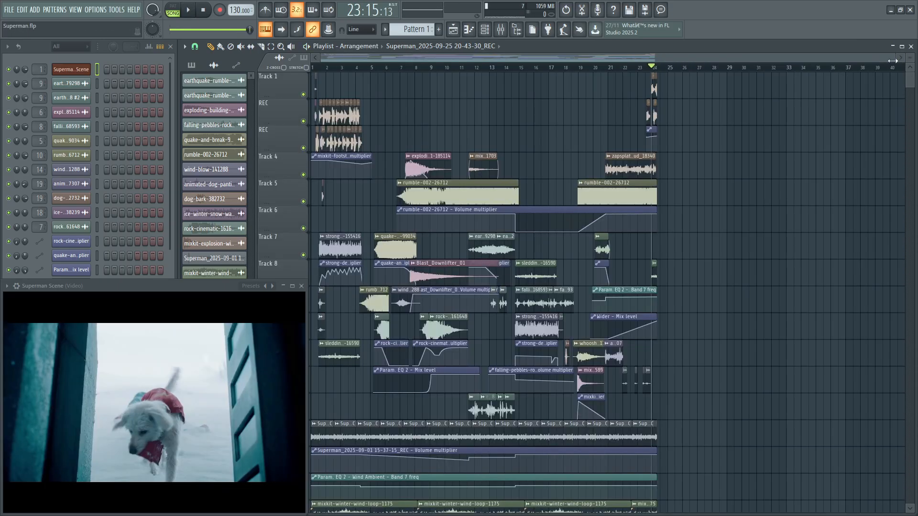
drag(893, 60, 659, 61)
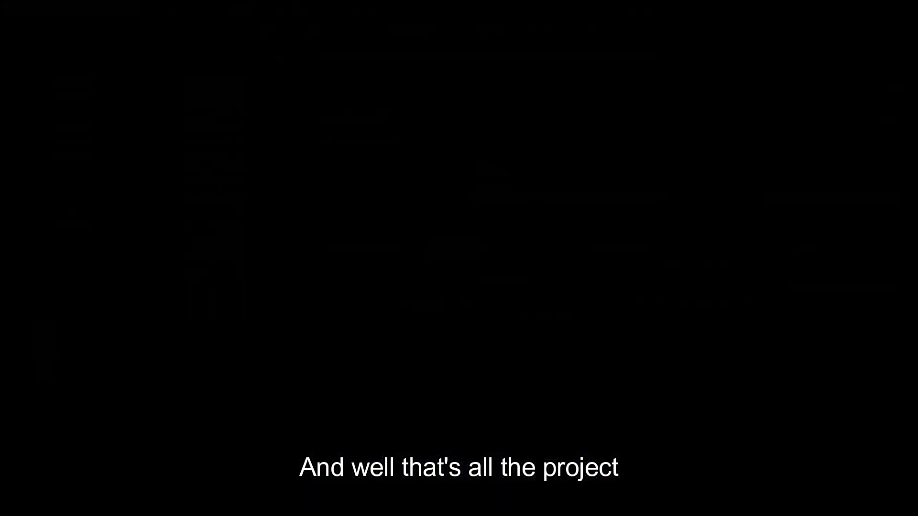